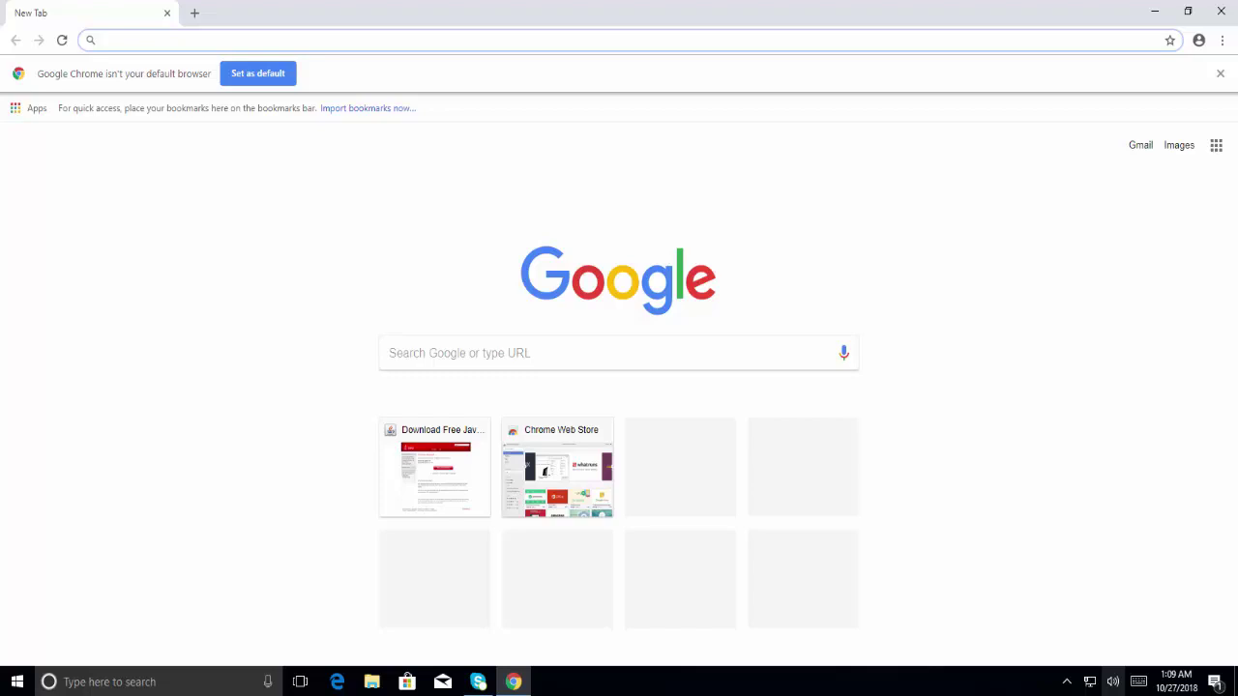
Load the steamstat.us page in the browser and allow the site to show notifications.
{"action": "right_click", "coordinate": [556, 35]}
{"action": "left_click", "coordinate": [608, 128]}
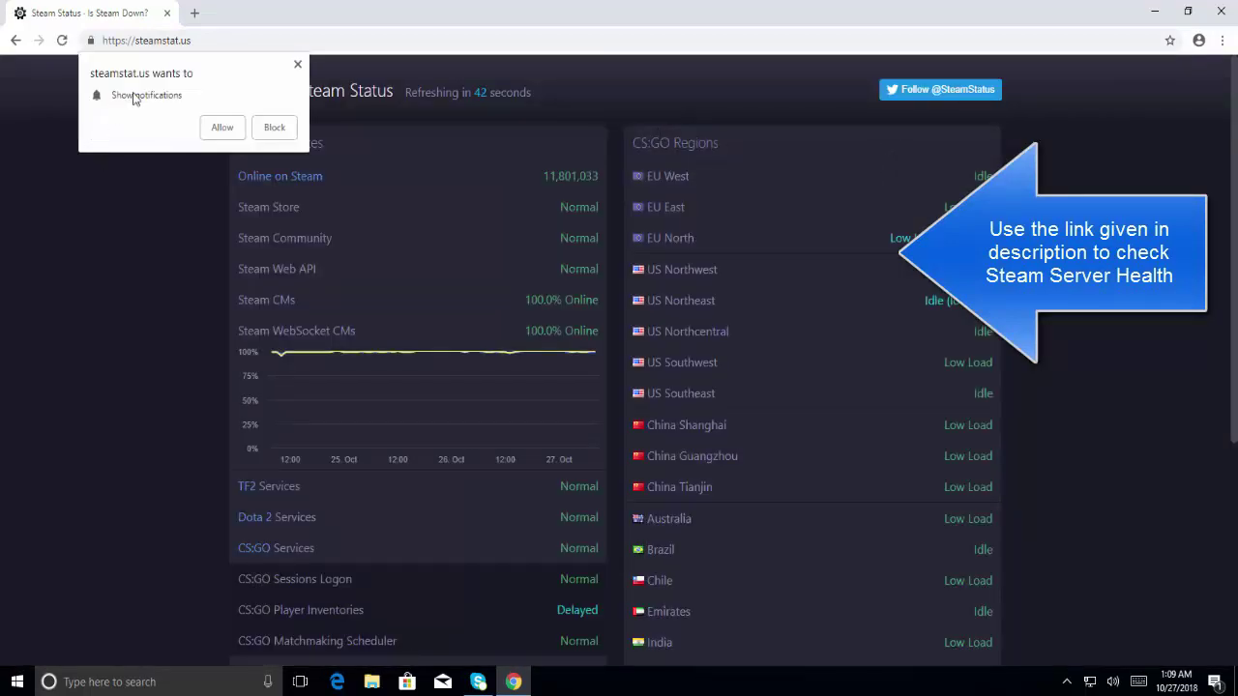
{"action": "left_click", "coordinate": [217, 126]}
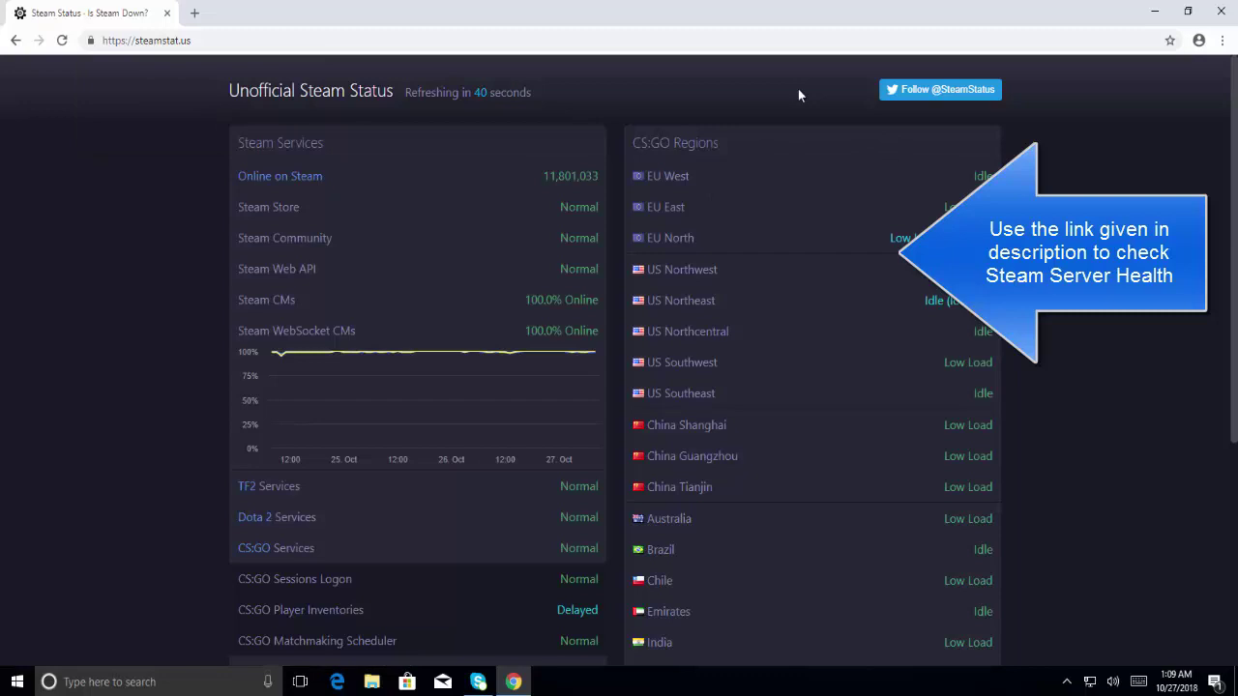
Review the Steam services and CS:GO region statuses on the page, and close the browser.
{"action": "scroll", "coordinate": [1175, 622], "scroll_direction": "down", "scroll_amount": 4}
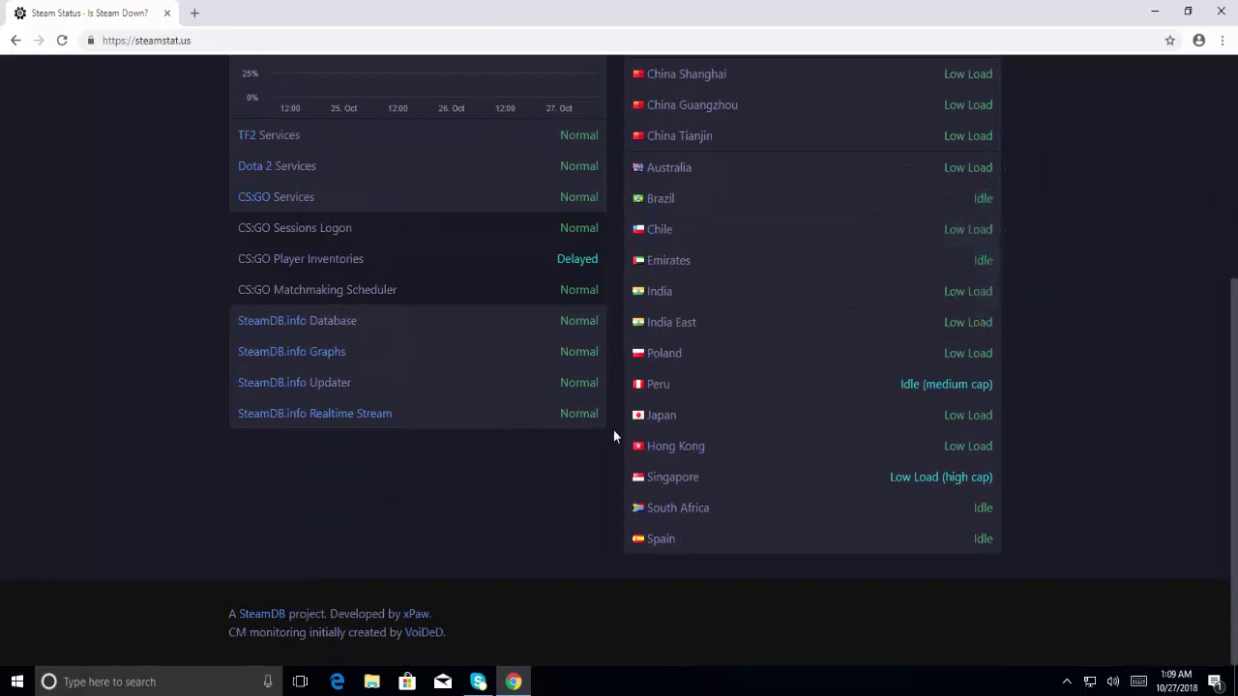
{"action": "scroll", "coordinate": [678, 434], "scroll_direction": "up", "scroll_amount": 3}
{"action": "scroll", "coordinate": [689, 437], "scroll_direction": "up", "scroll_amount": 1}
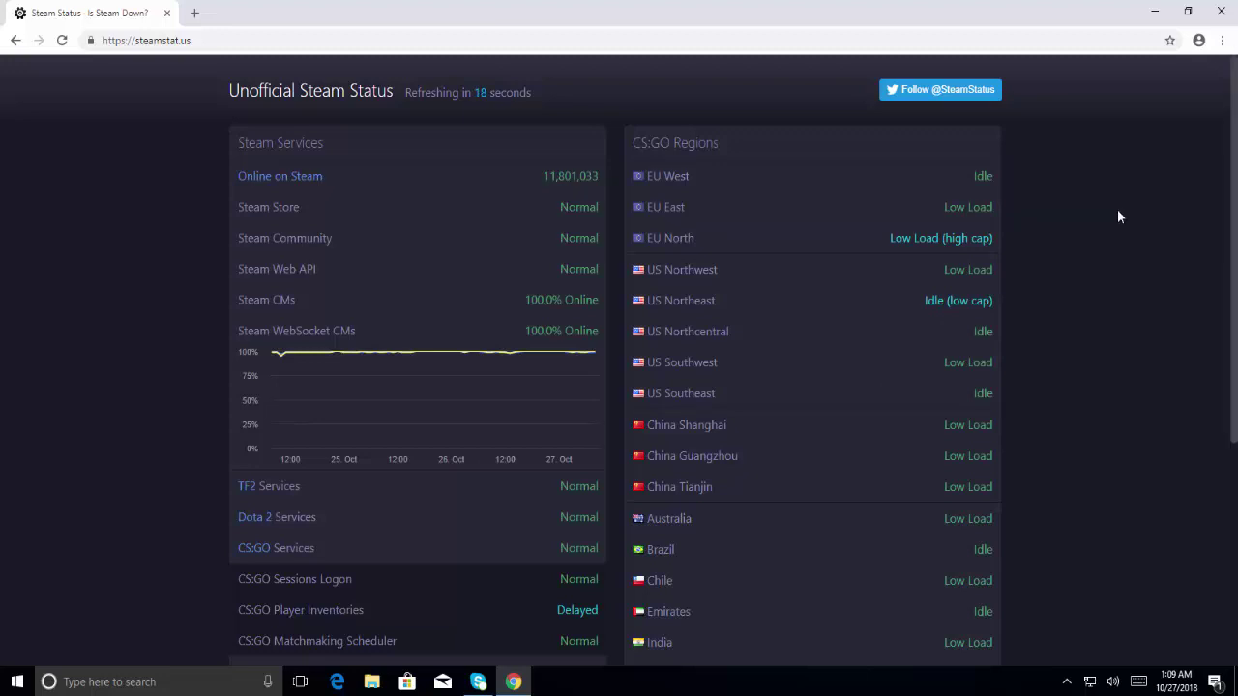
{"action": "scroll", "coordinate": [1117, 209], "scroll_direction": "down", "scroll_amount": 4}
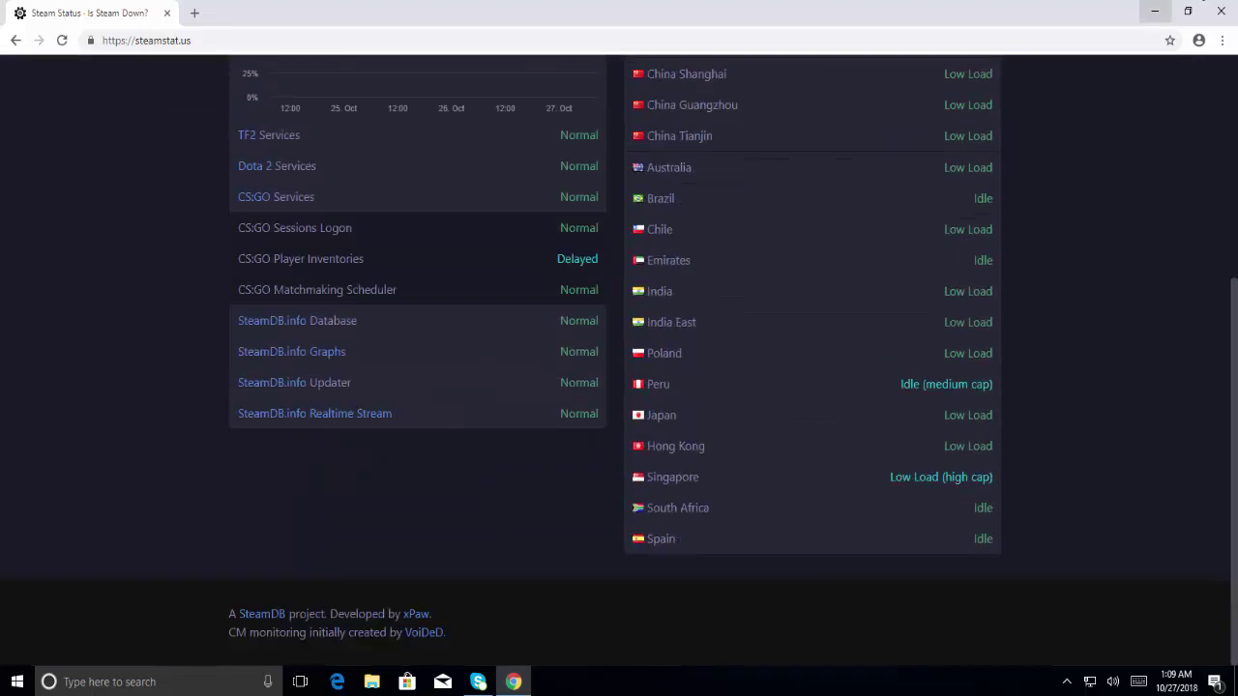
{"action": "left_click", "coordinate": [1221, 11]}
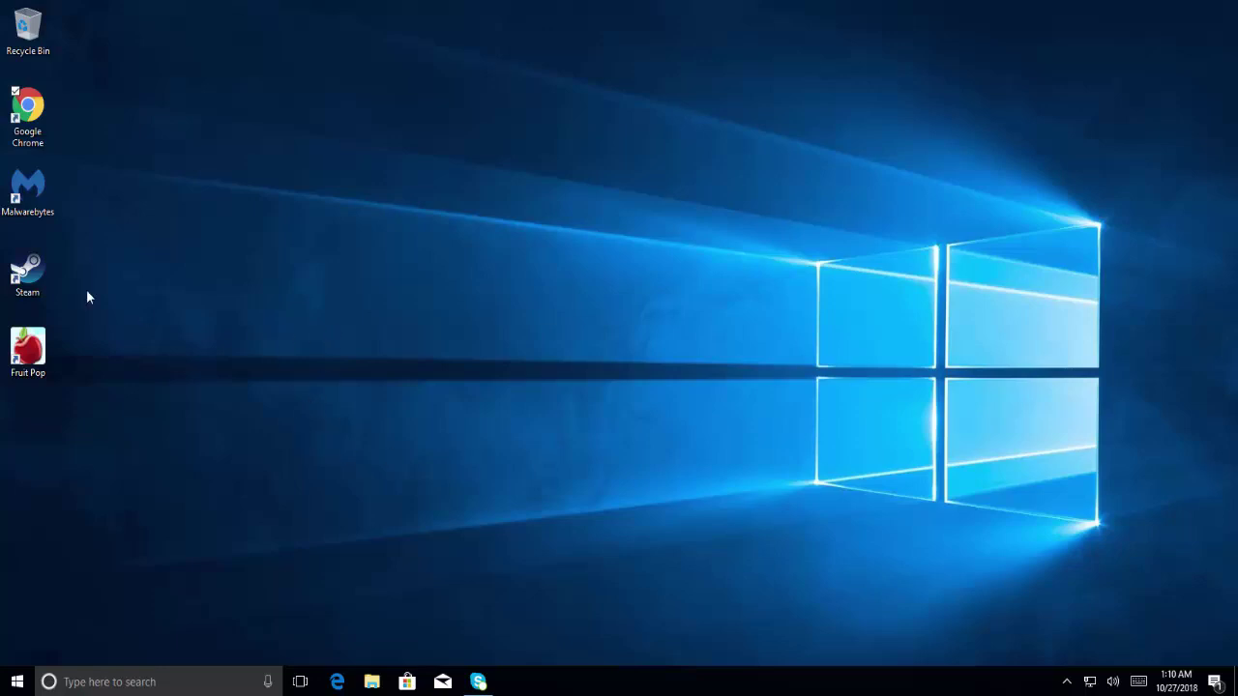
Exit the Steam client completely so it no longer runs in the background.
{"action": "left_click", "coordinate": [1067, 682]}
{"action": "right_click", "coordinate": [1094, 650]}
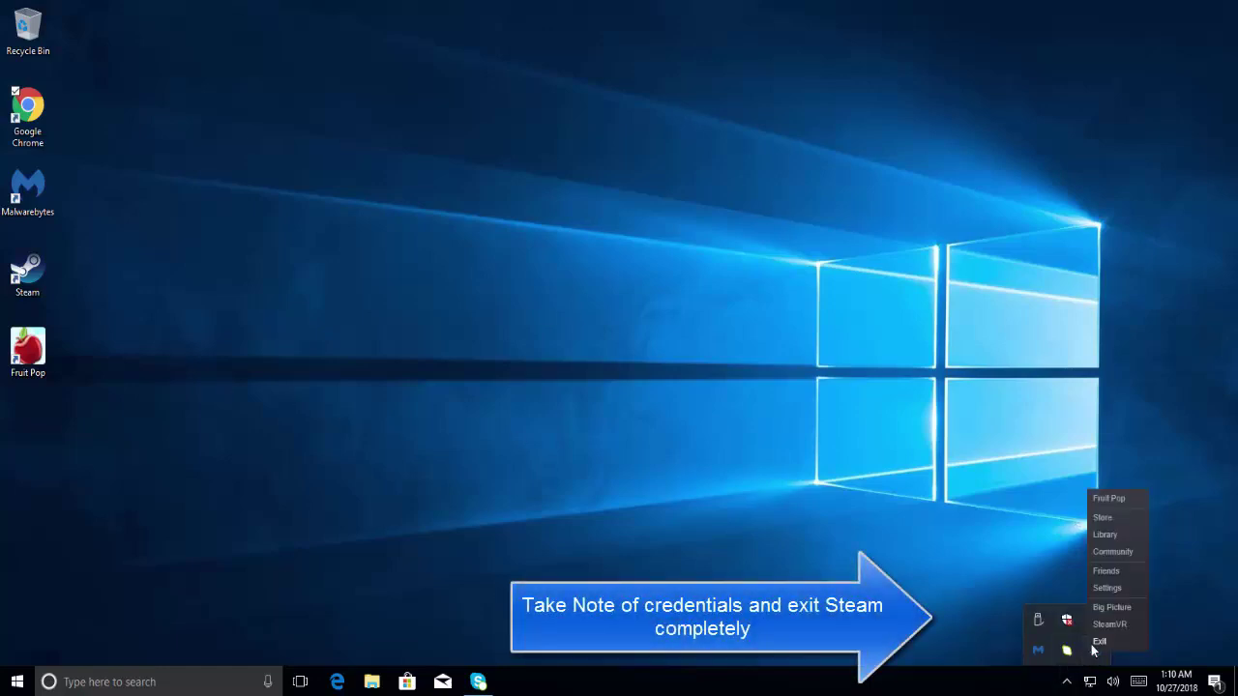
{"action": "left_click", "coordinate": [1094, 650]}
{"action": "left_click", "coordinate": [351, 268]}
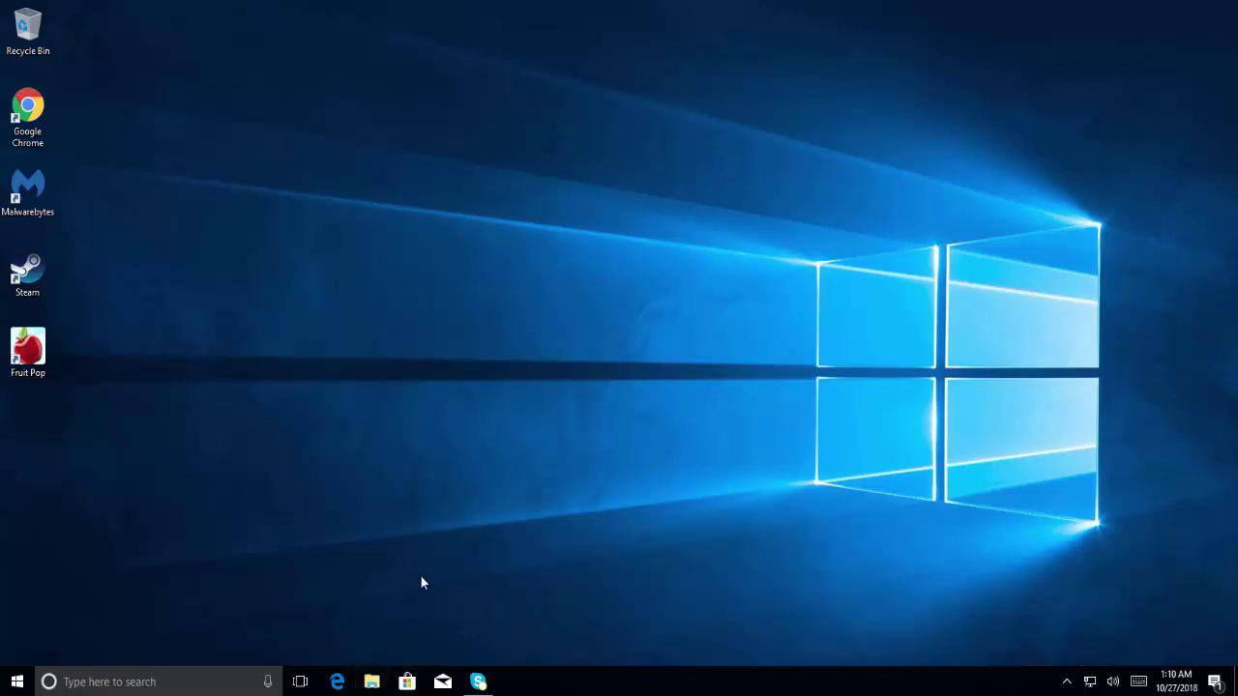
Open File Explorer and go to the Steam installation folder in Program Files (x86) on Local Disk (C:).
{"action": "key", "text": "super+e"}
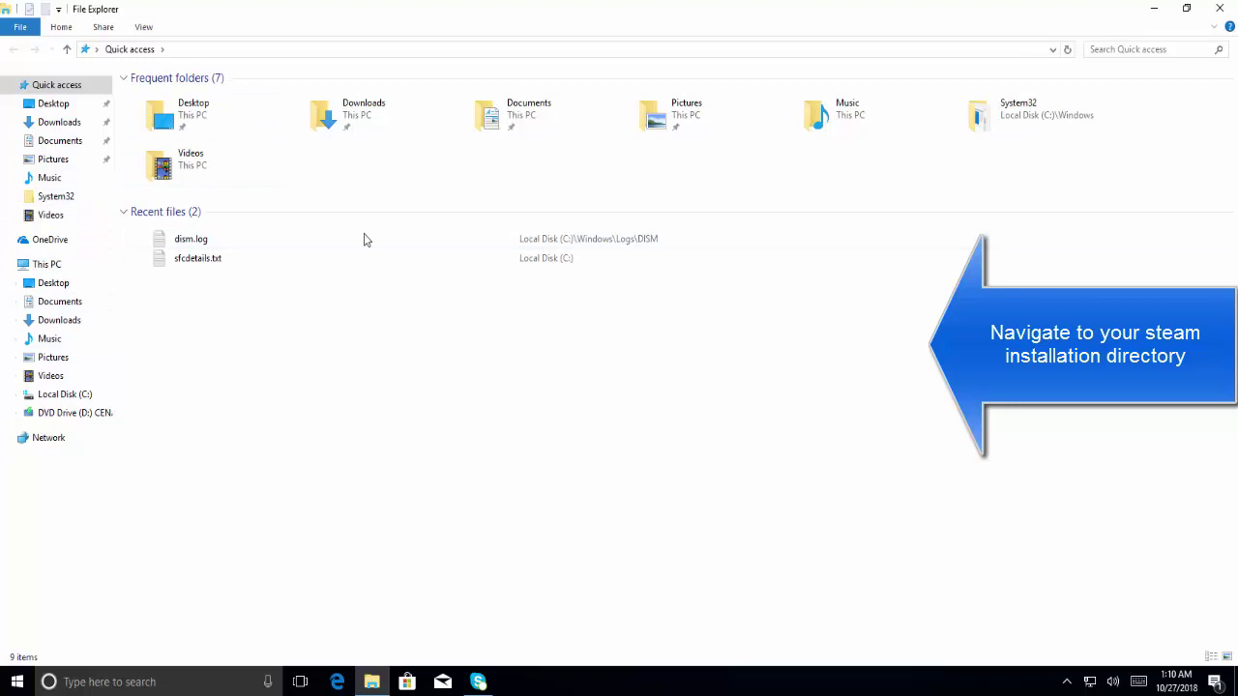
{"action": "left_click", "coordinate": [1067, 682]}
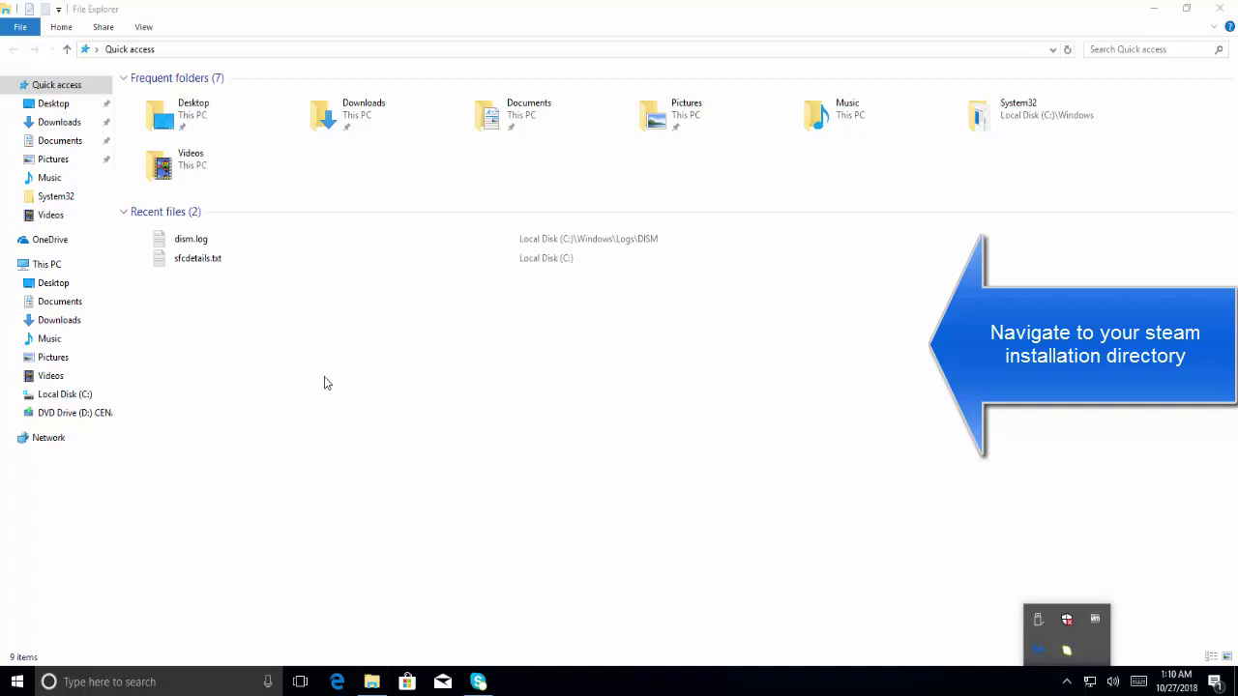
{"action": "left_click", "coordinate": [65, 396]}
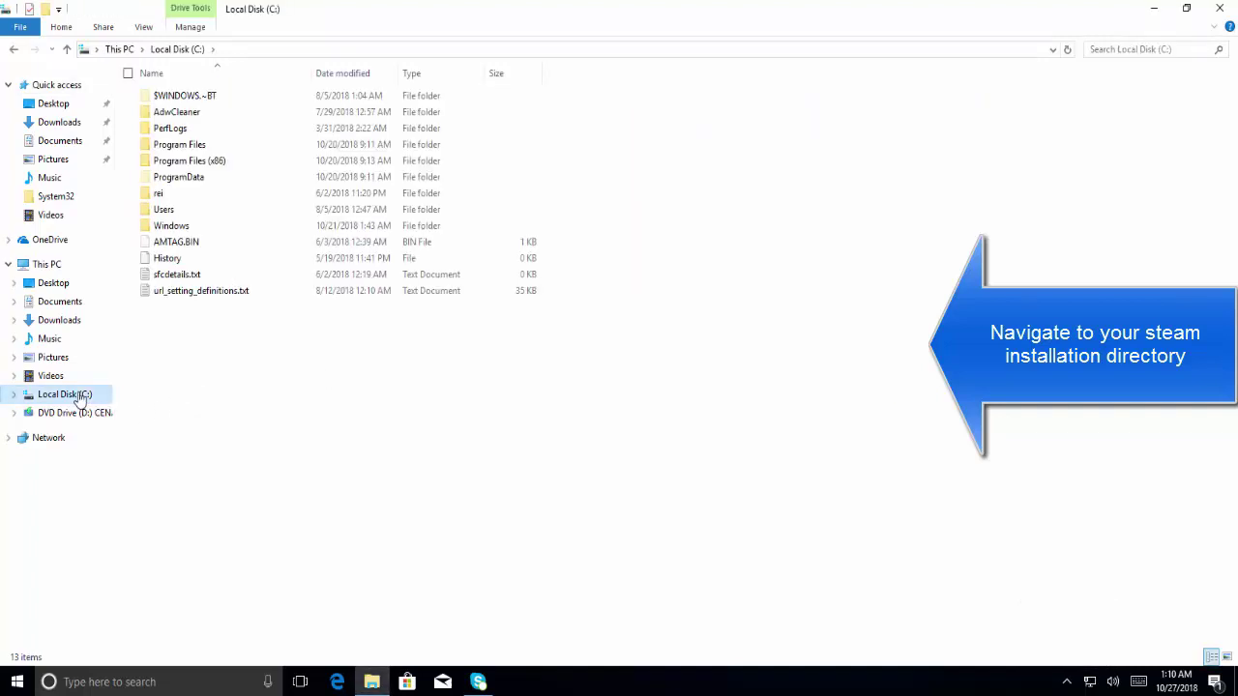
{"action": "double_click", "coordinate": [213, 145]}
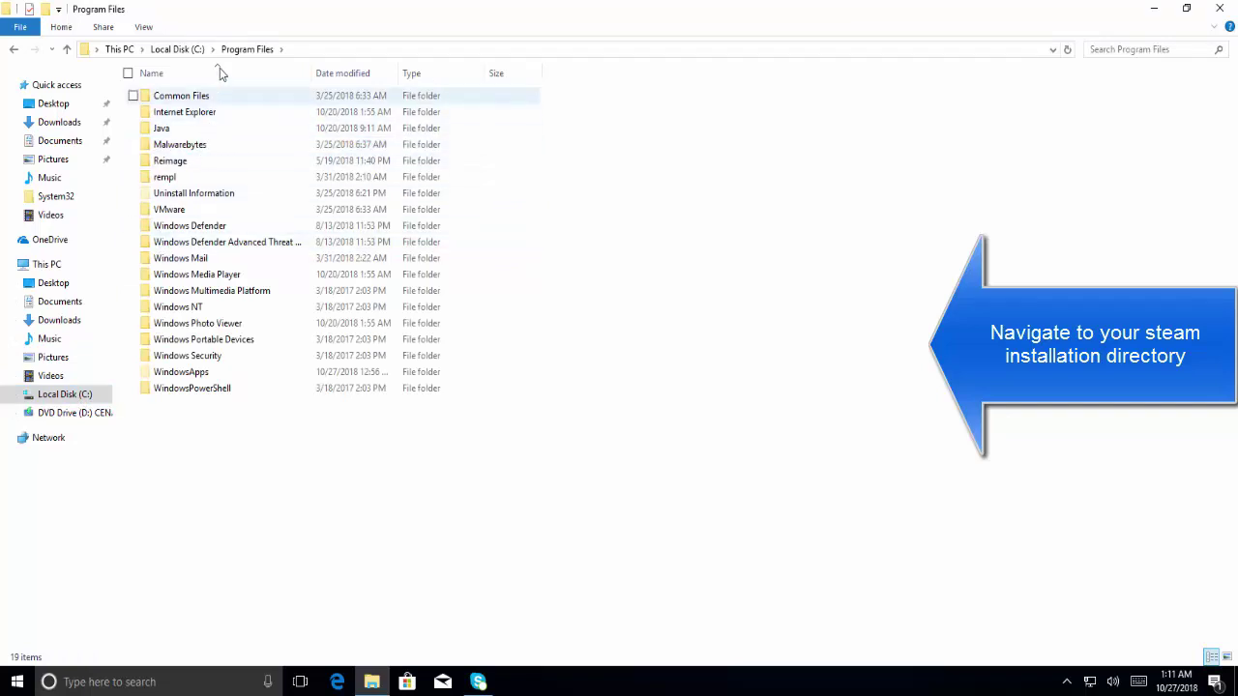
{"action": "left_click", "coordinate": [188, 50]}
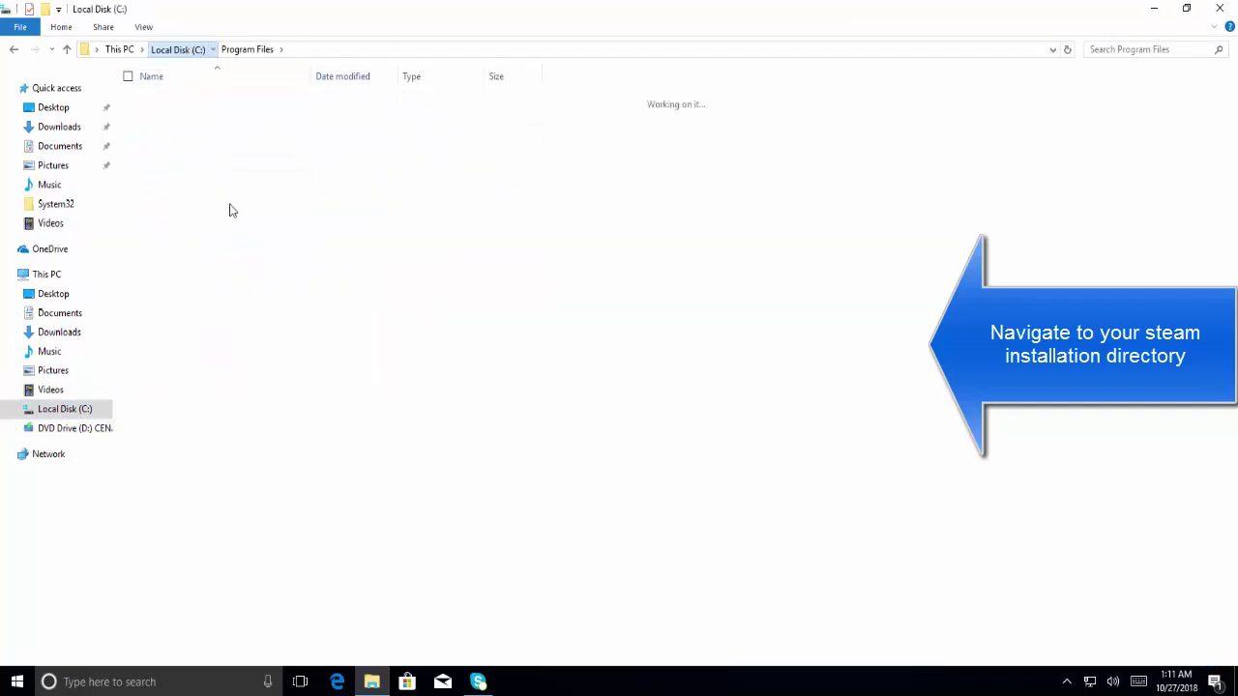
{"action": "double_click", "coordinate": [232, 161]}
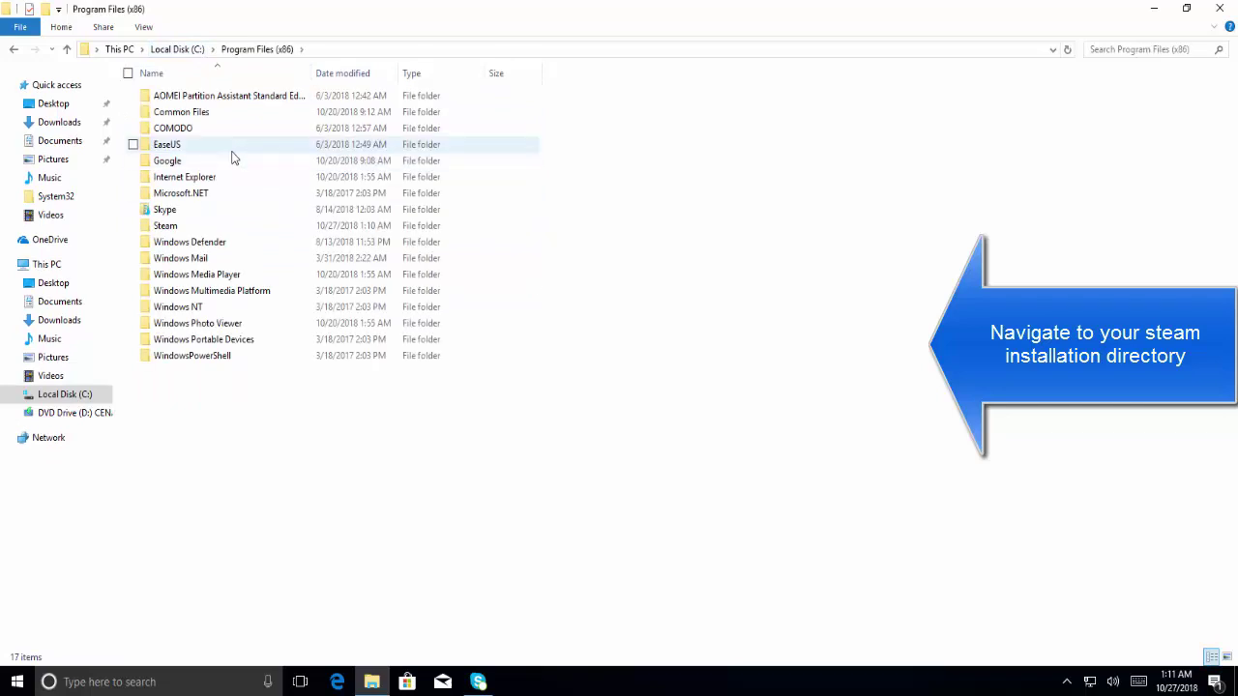
{"action": "left_click", "coordinate": [178, 230]}
{"action": "double_click", "coordinate": [178, 230]}
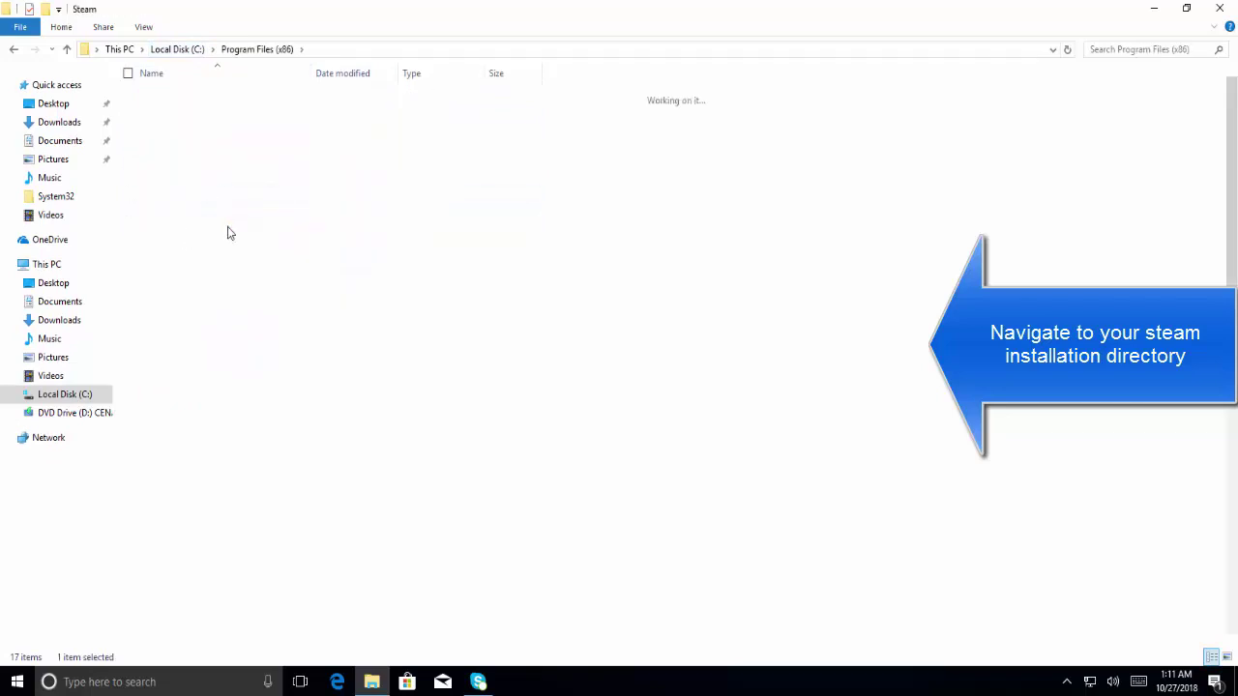
{"action": "left_click", "coordinate": [233, 211]}
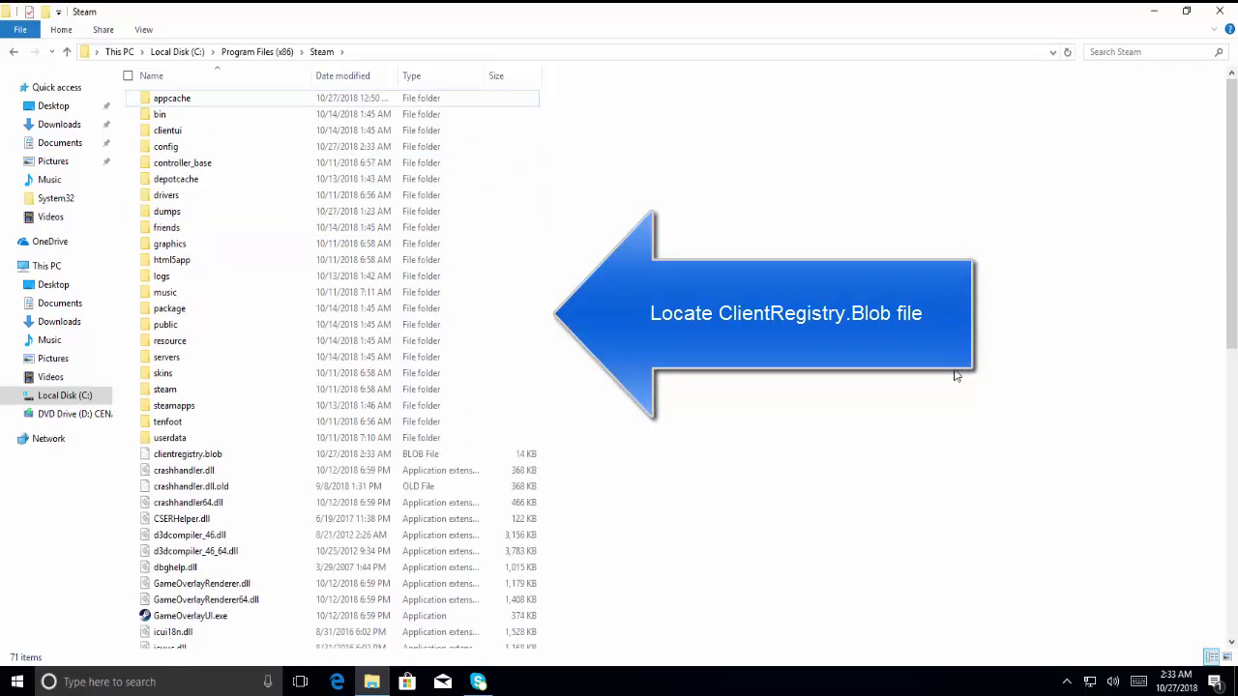
Locate and select the clientregistry.blob file in the Steam folder.
{"action": "scroll", "coordinate": [953, 421], "scroll_direction": "down", "scroll_amount": 10}
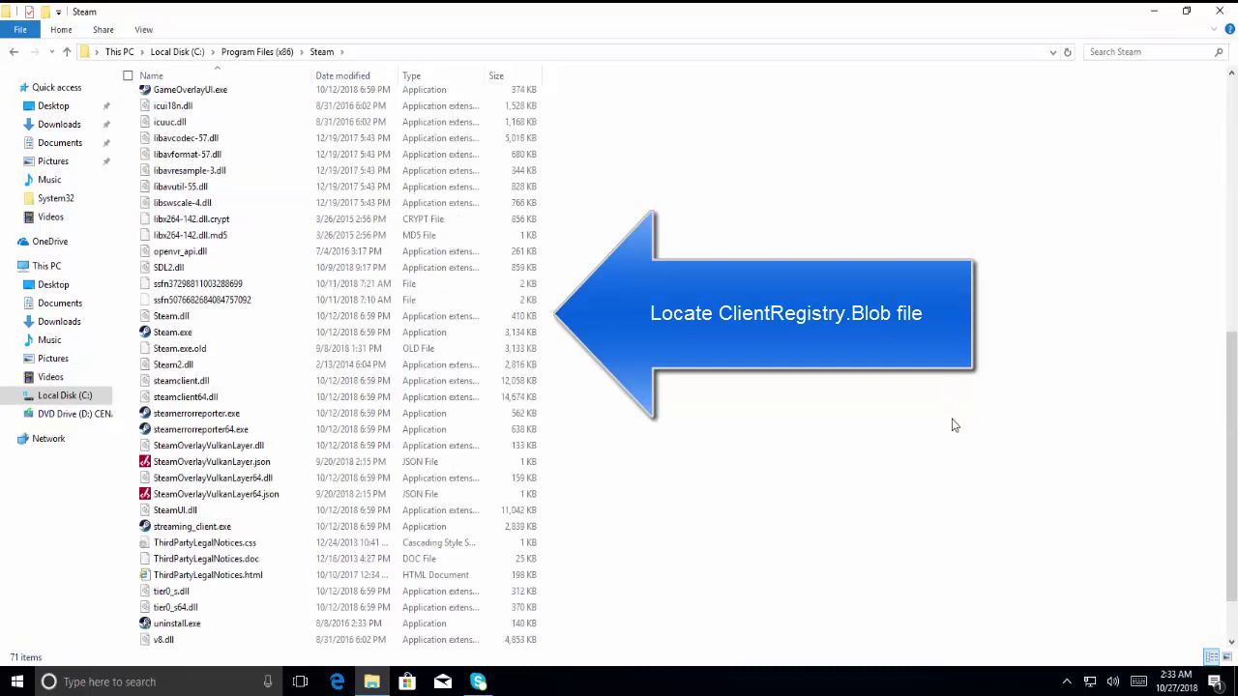
{"action": "key", "text": "Home"}
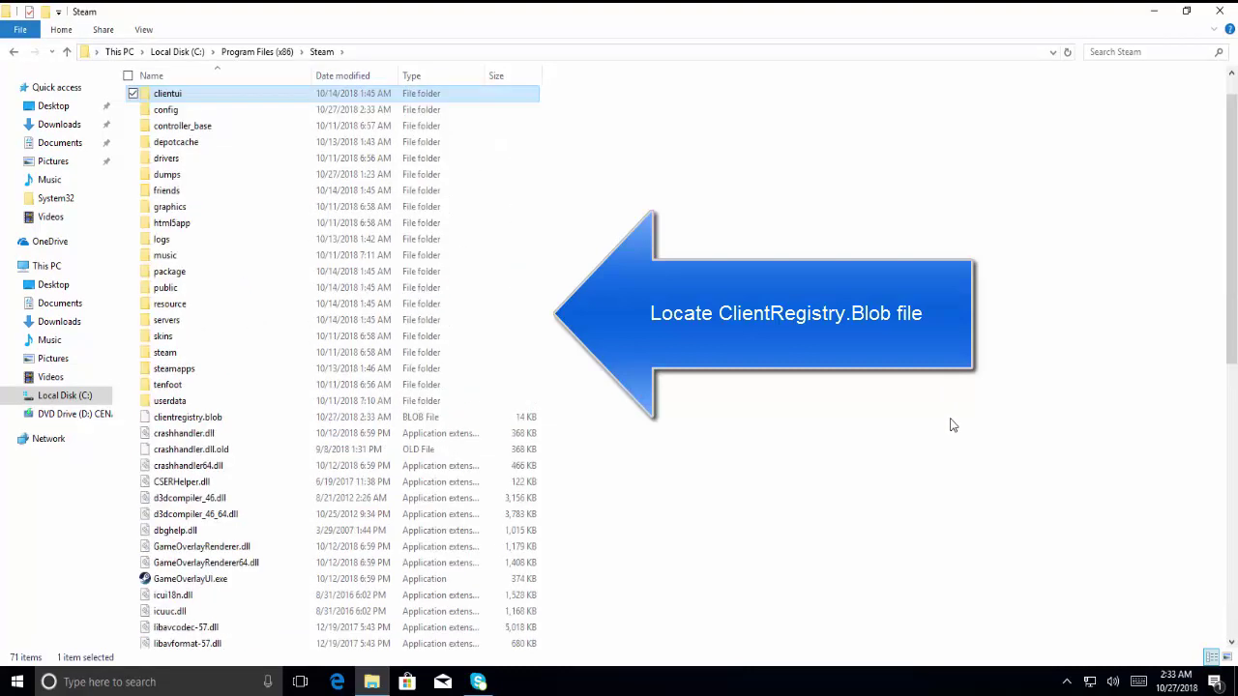
{"action": "type", "text": "clientr"}
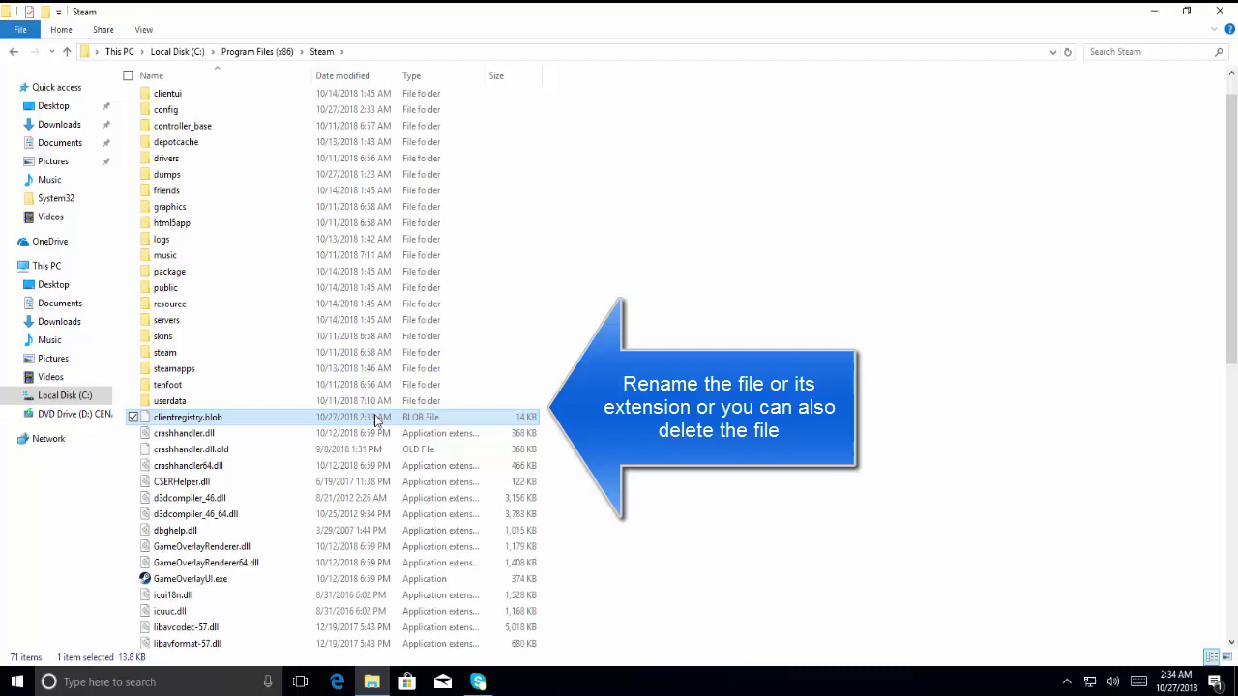
{"action": "key", "text": "F2"}
{"action": "key", "text": "Right"}
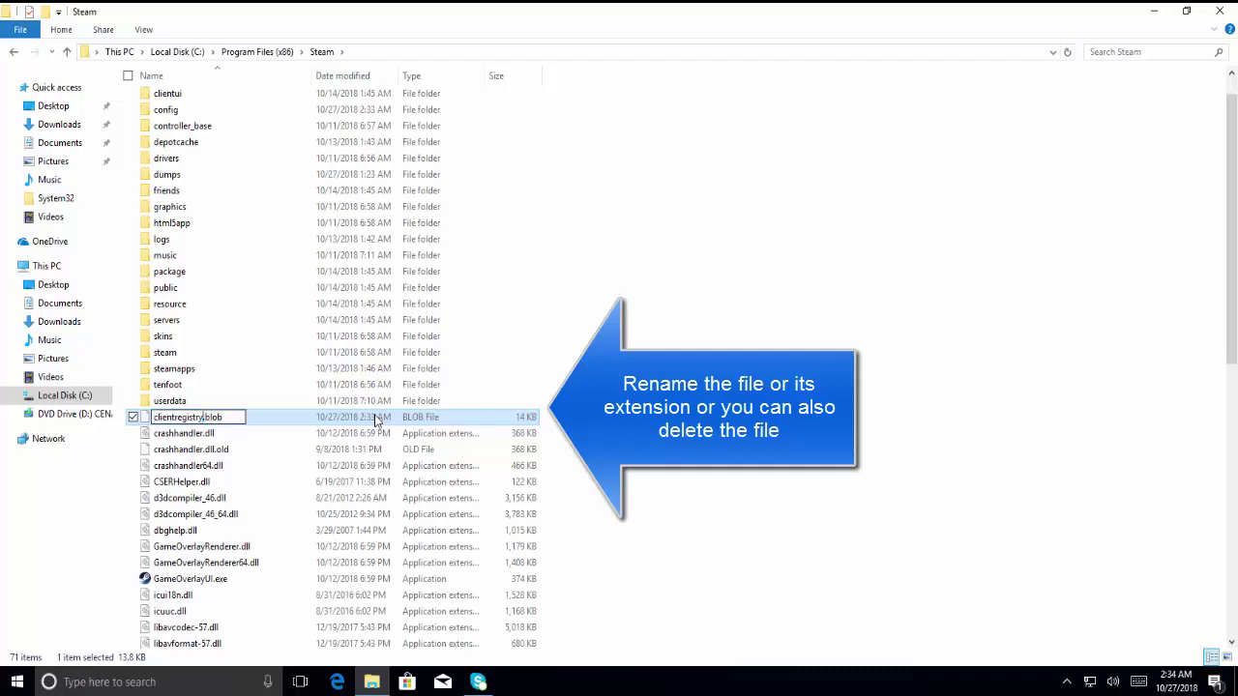
{"action": "type", "text": "old"}
{"action": "key", "text": "BackSpace"}
{"action": "key", "text": "BackSpace"}
{"action": "key", "text": "BackSpace"}
{"action": "key", "text": "Home"}
{"action": "type", "text": "_"}
{"action": "type", "text": "ede"}
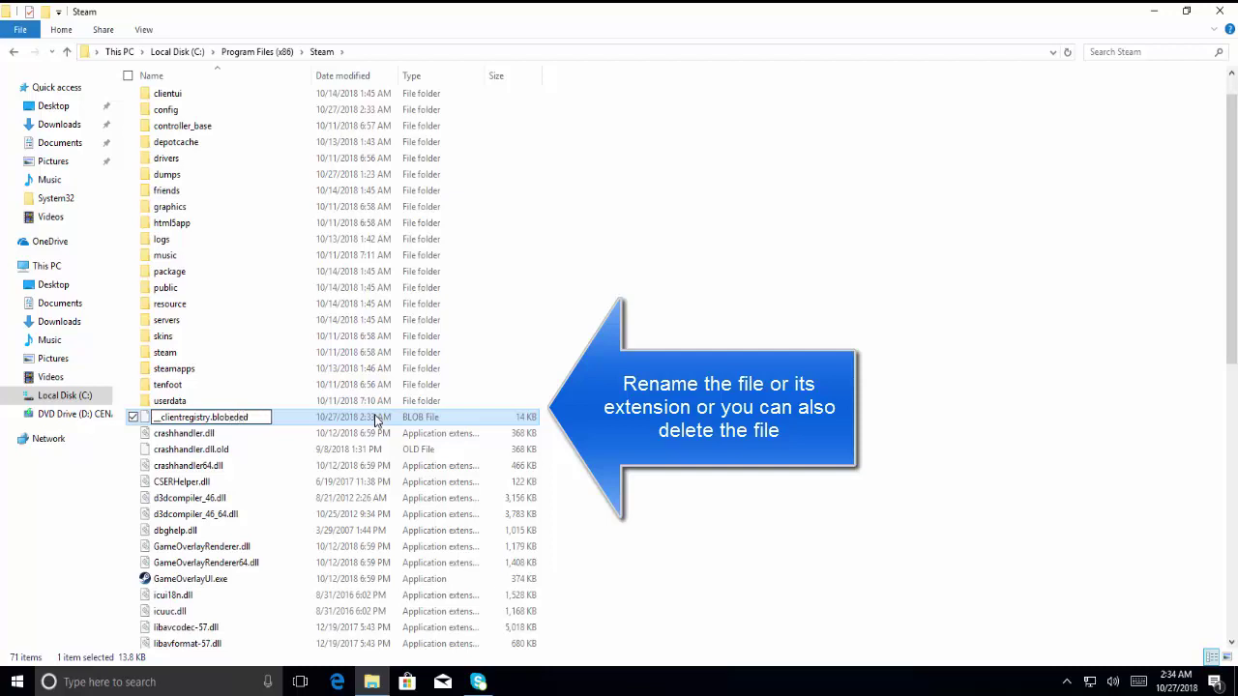
{"action": "key", "text": "BackSpace"}
{"action": "key", "text": "BackSpace"}
{"action": "key", "text": "BackSpace"}
{"action": "key", "text": "BackSpace"}
{"action": "key", "text": "Escape"}
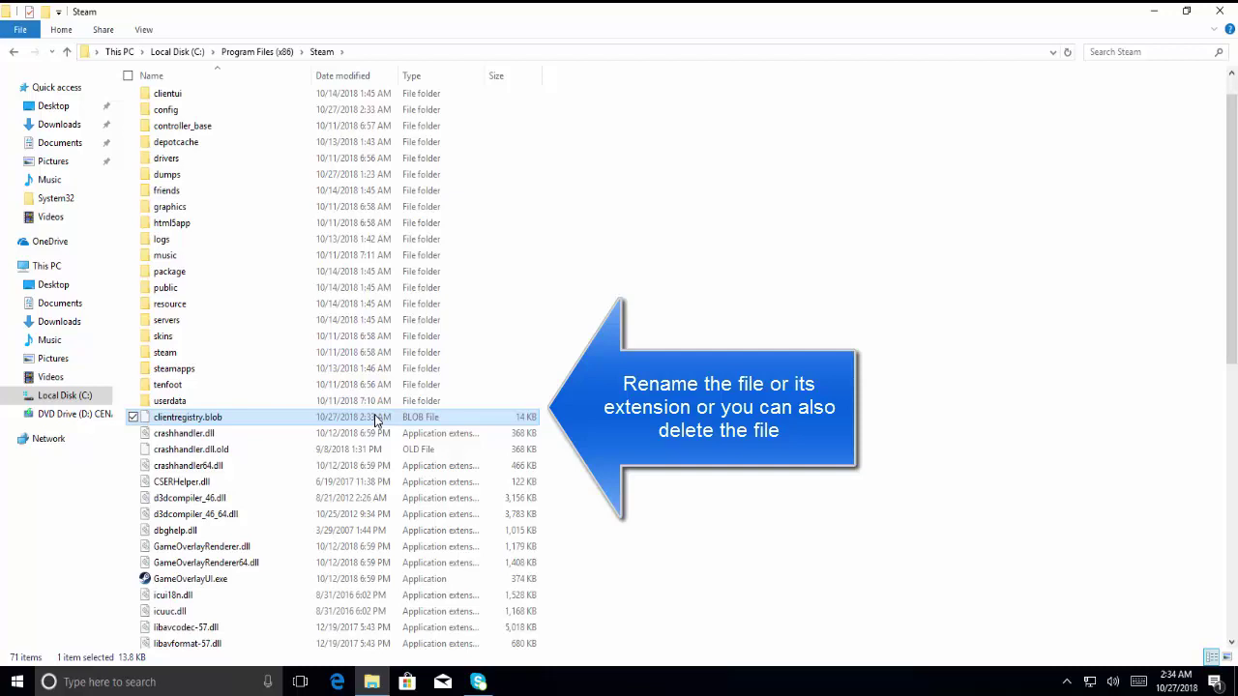
Delete the selected clientregistry.blob file from the Steam folder.
{"action": "key", "text": "Delete"}
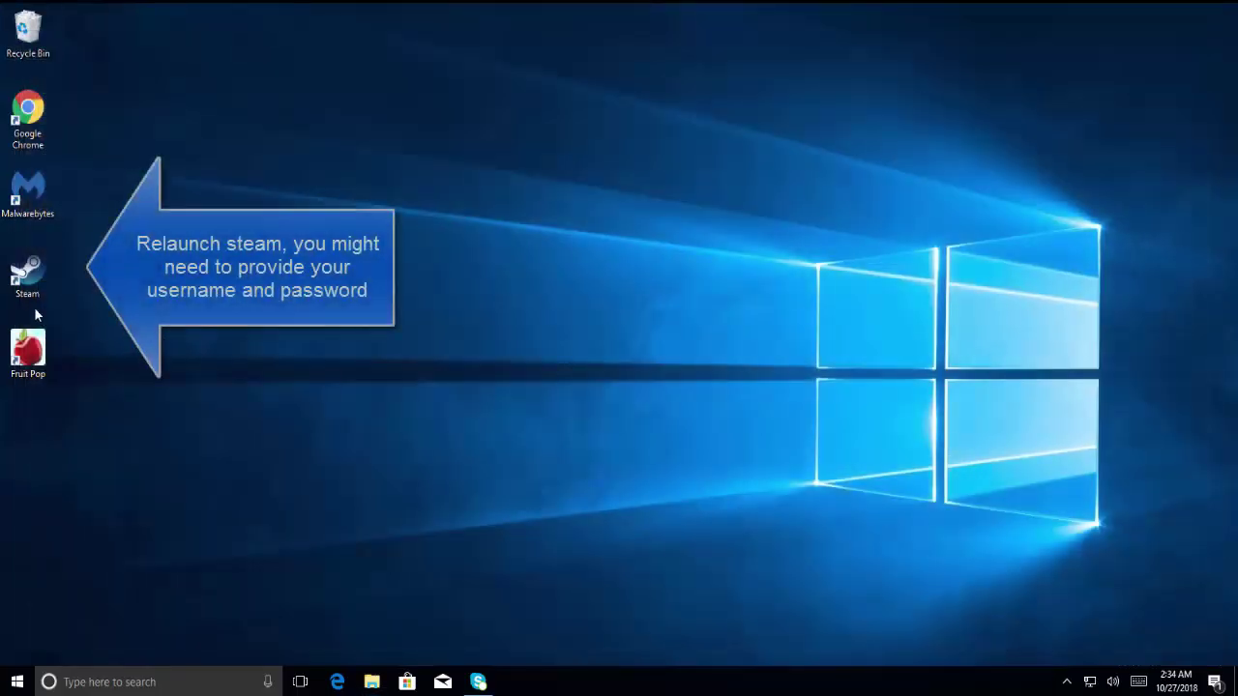
Relaunch Steam from the desktop, and close its news window and main window.
{"action": "double_click", "coordinate": [27, 274]}
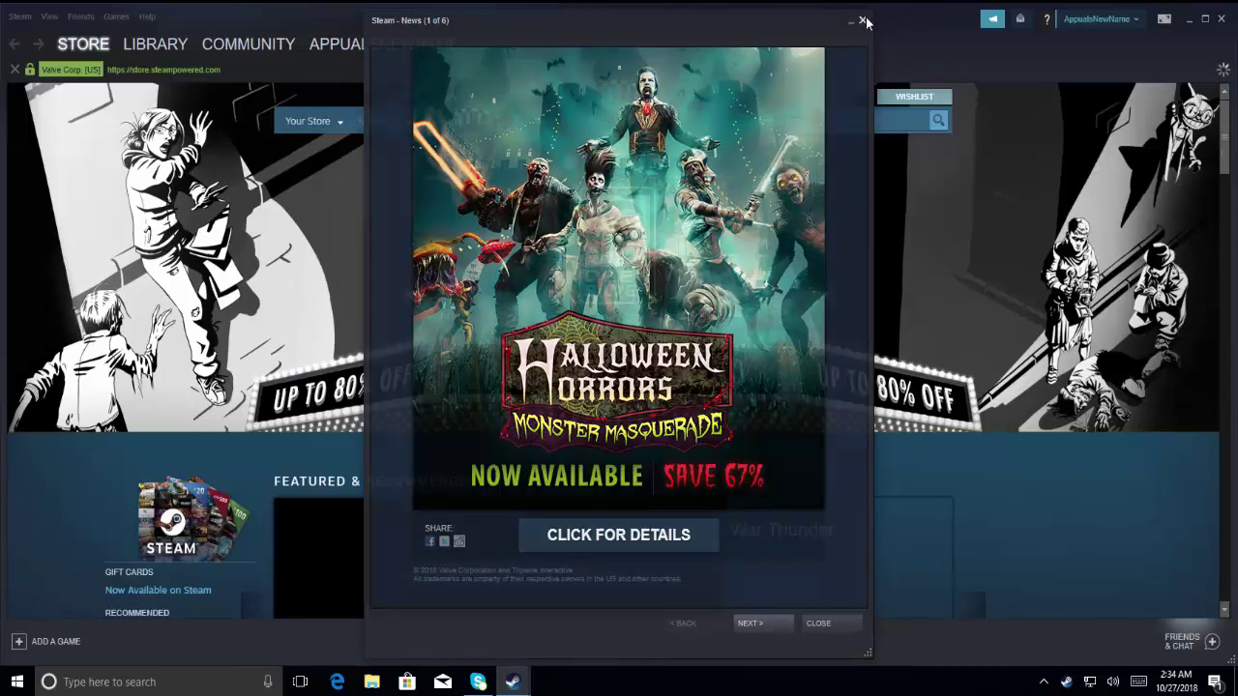
{"action": "left_click", "coordinate": [863, 20]}
{"action": "left_click", "coordinate": [1220, 19]}
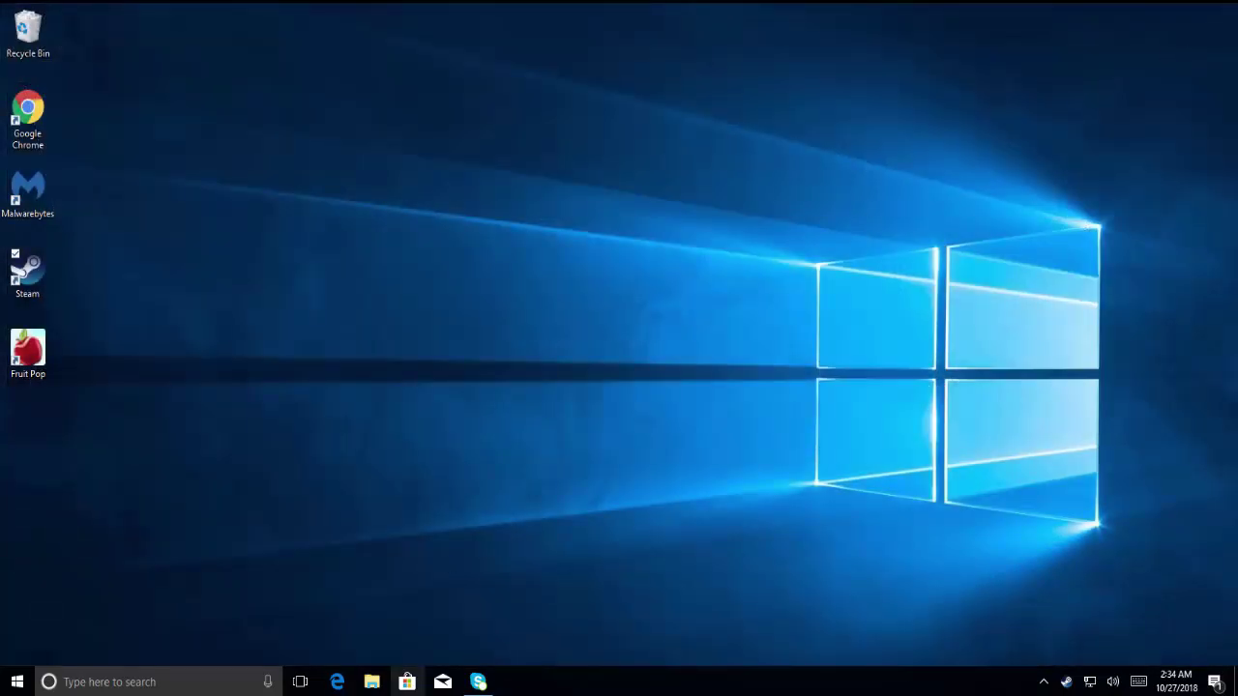
Return to the Steam folder under Program Files (x86) on Local Disk (C:) in File Explorer.
{"action": "left_click", "coordinate": [371, 680]}
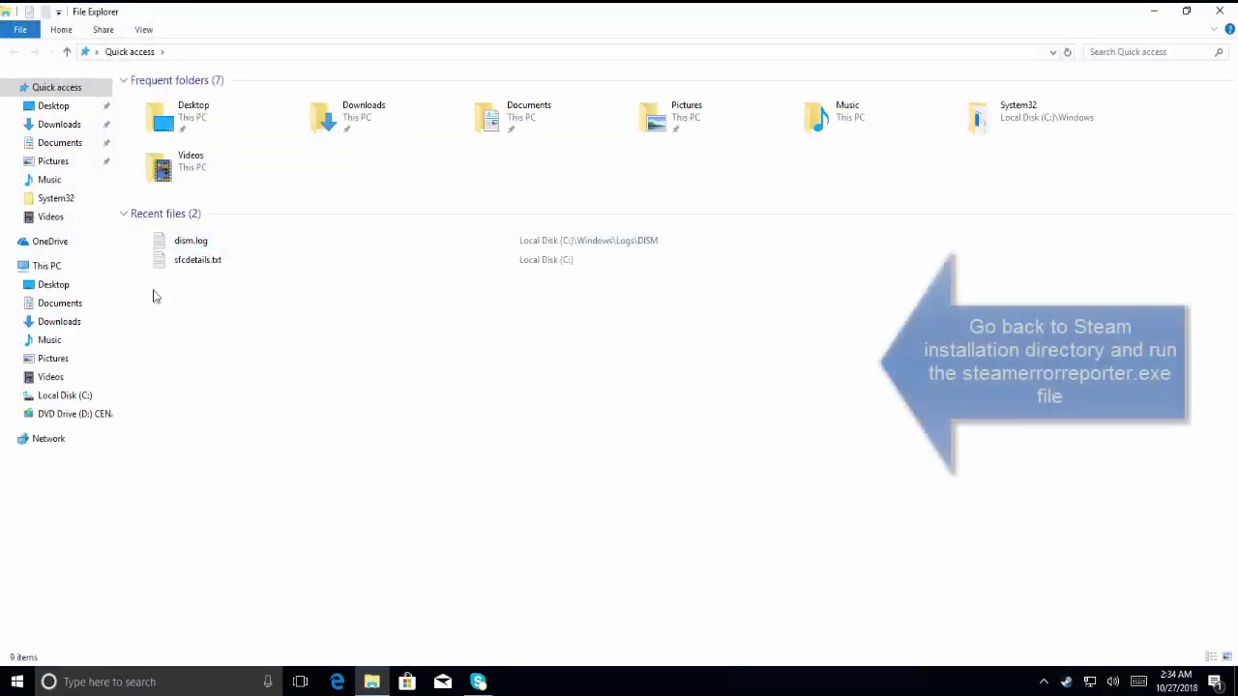
{"action": "left_click", "coordinate": [64, 394]}
{"action": "double_click", "coordinate": [230, 171]}
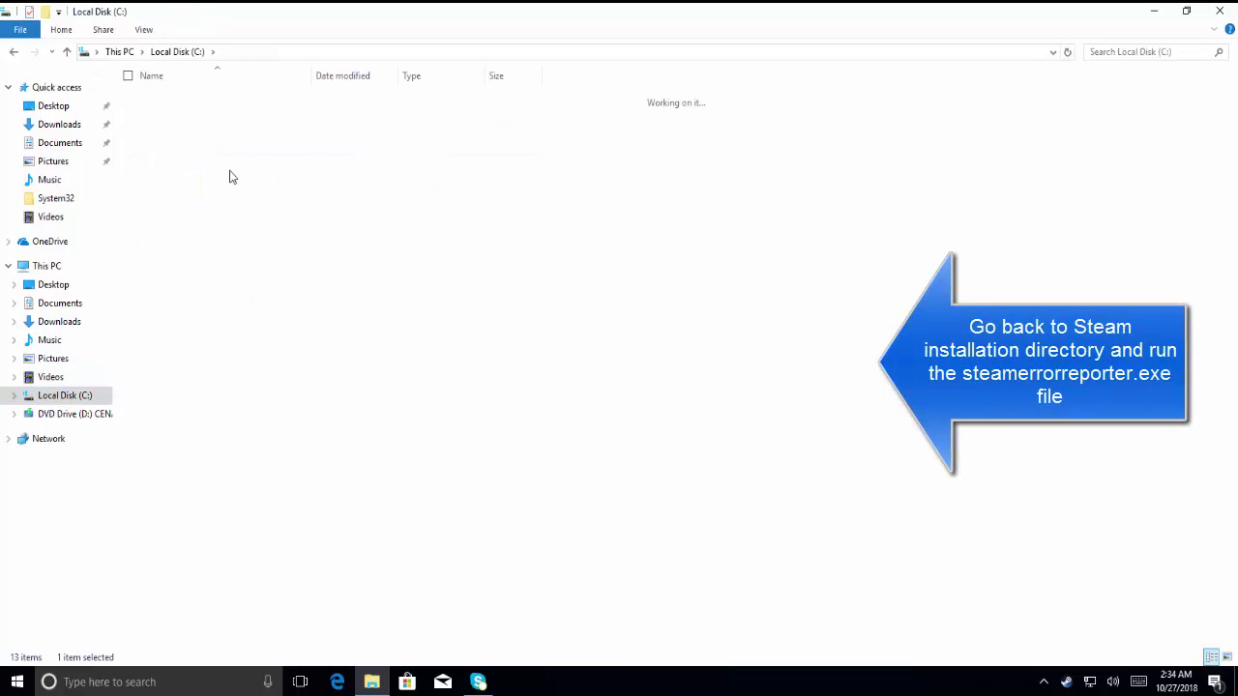
{"action": "double_click", "coordinate": [181, 232]}
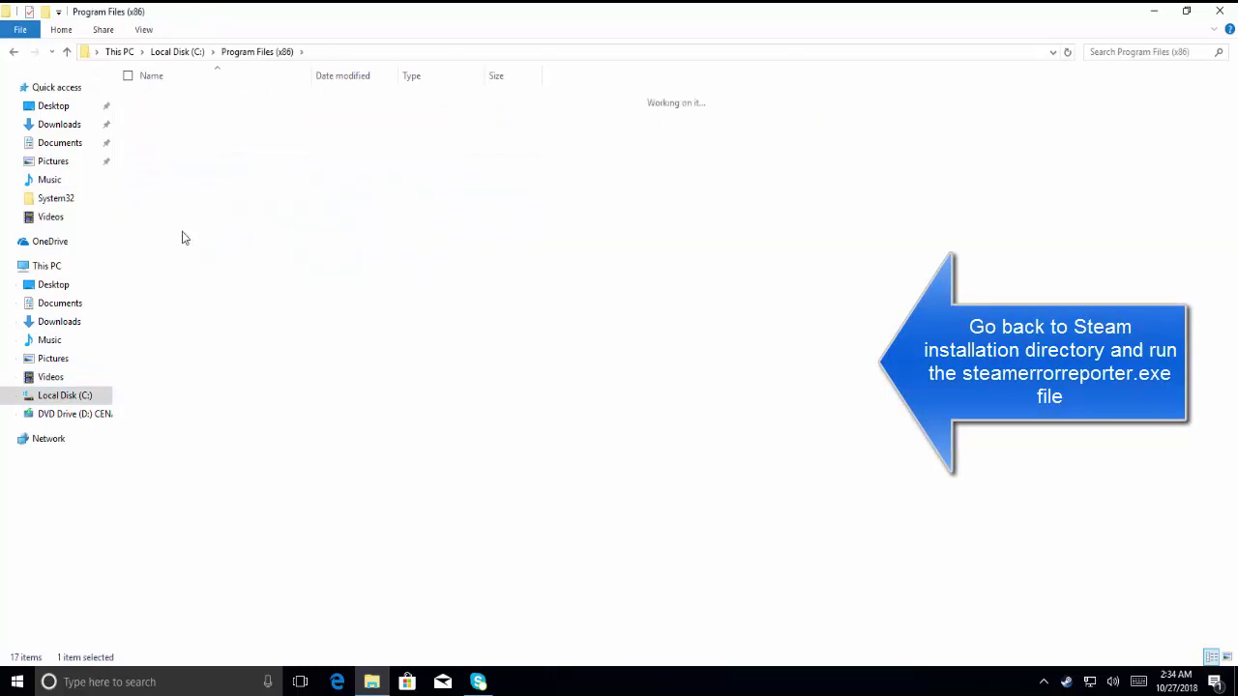
Run steamerrorreporter.exe from the Steam folder and close the File Explorer window.
{"action": "left_click", "coordinate": [305, 511]}
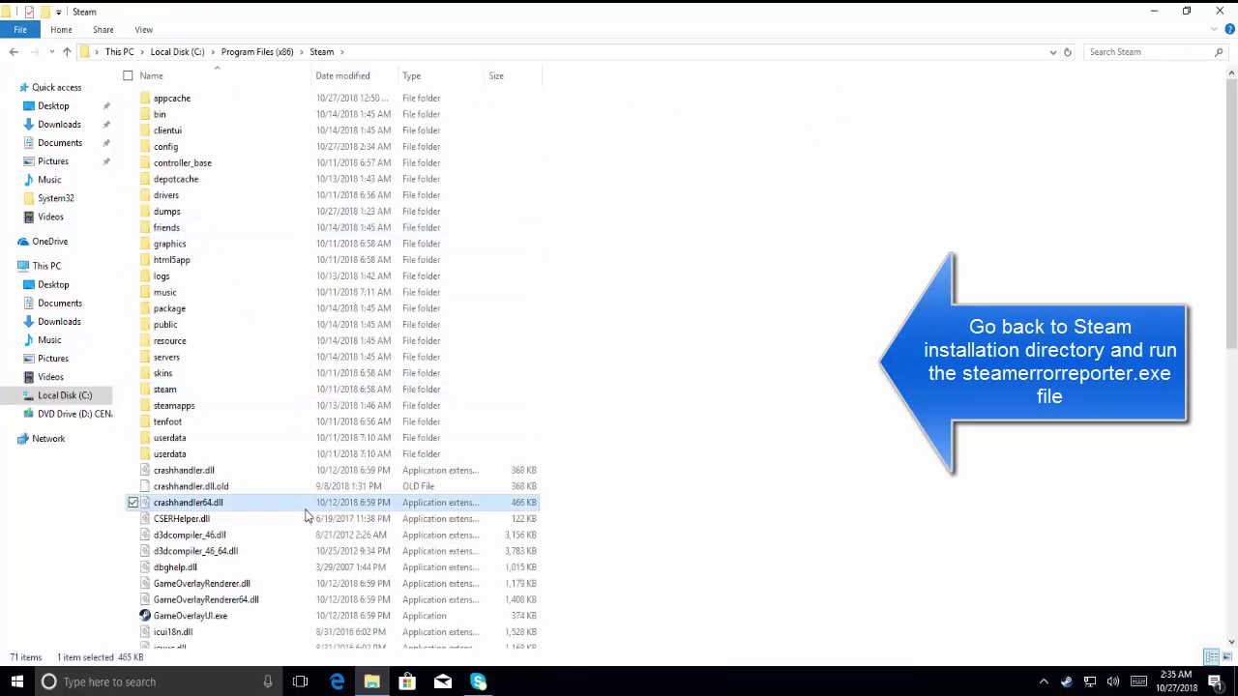
{"action": "type", "text": "steam"}
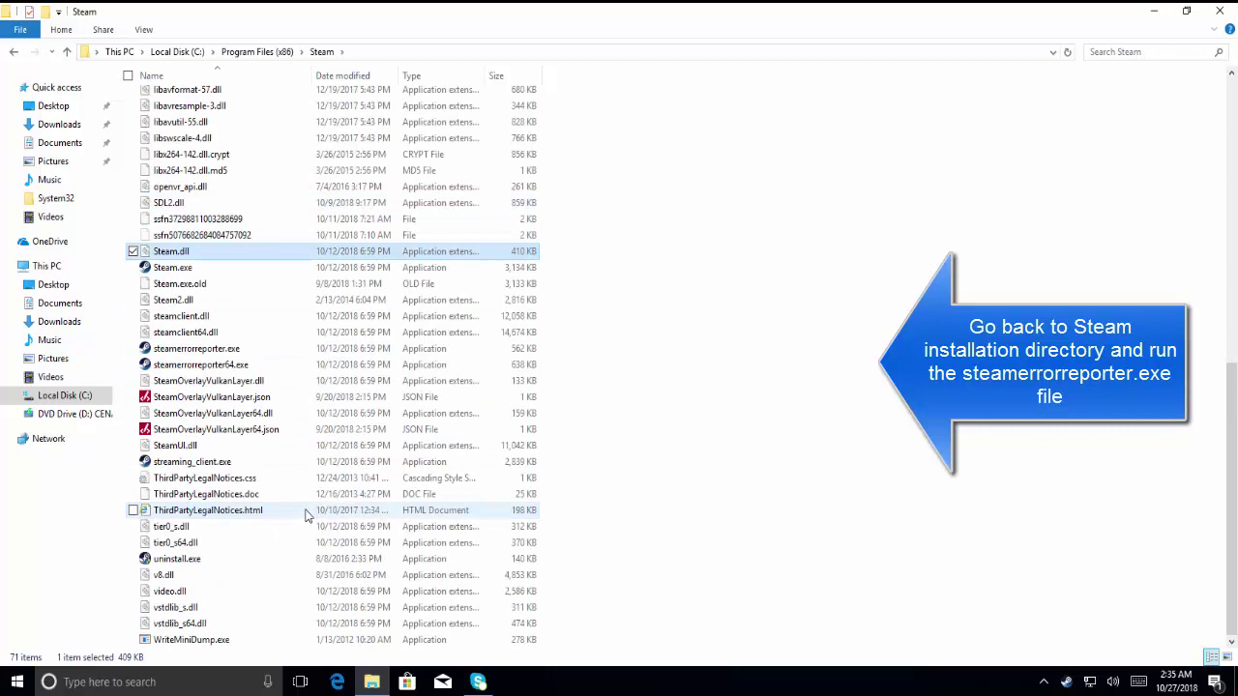
{"action": "left_click", "coordinate": [257, 350]}
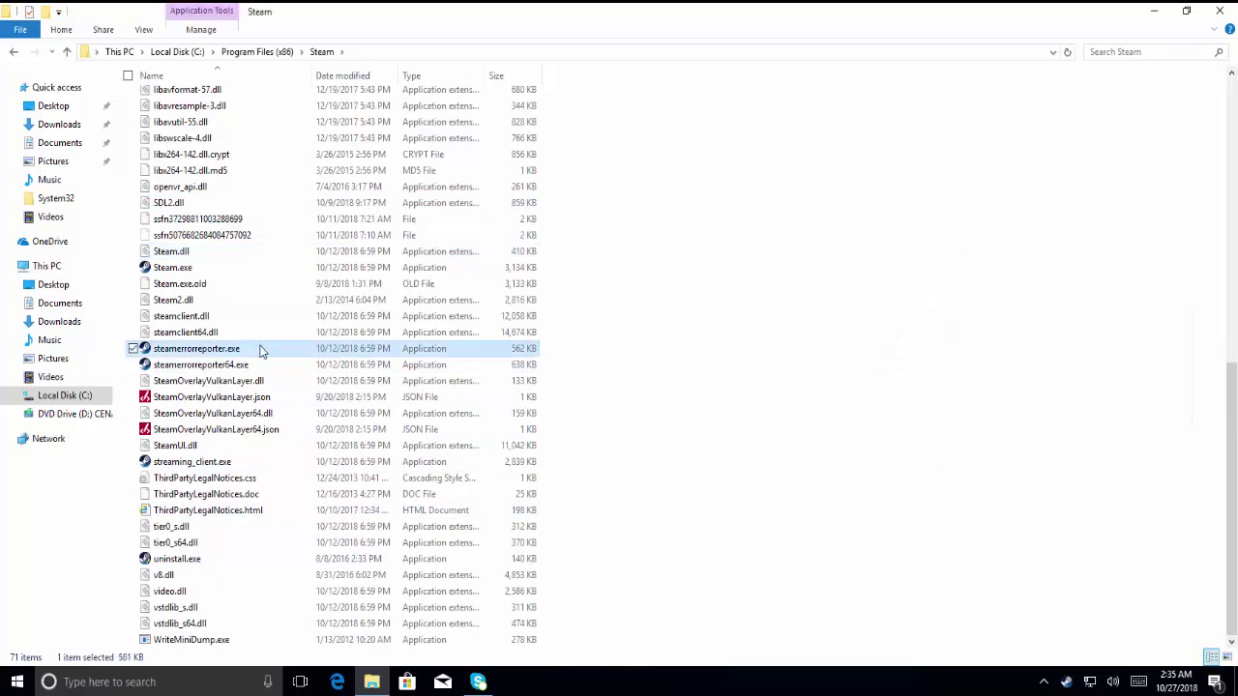
{"action": "double_click", "coordinate": [259, 350]}
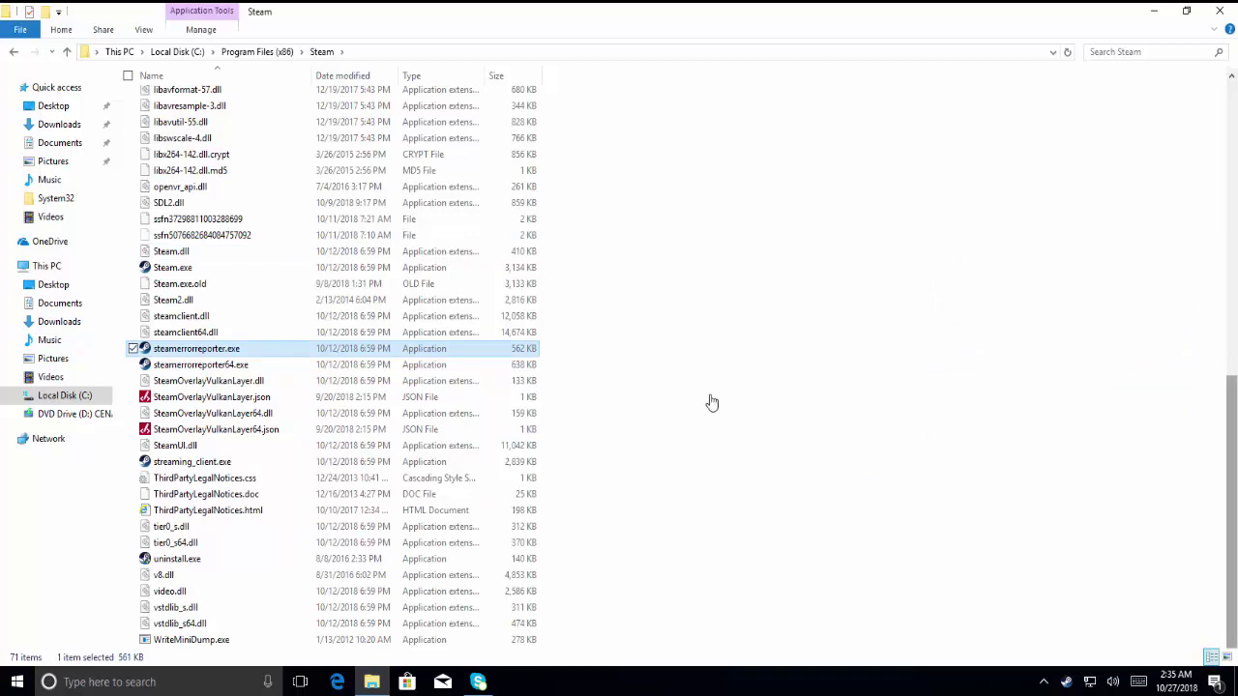
{"action": "left_click", "coordinate": [1213, 20]}
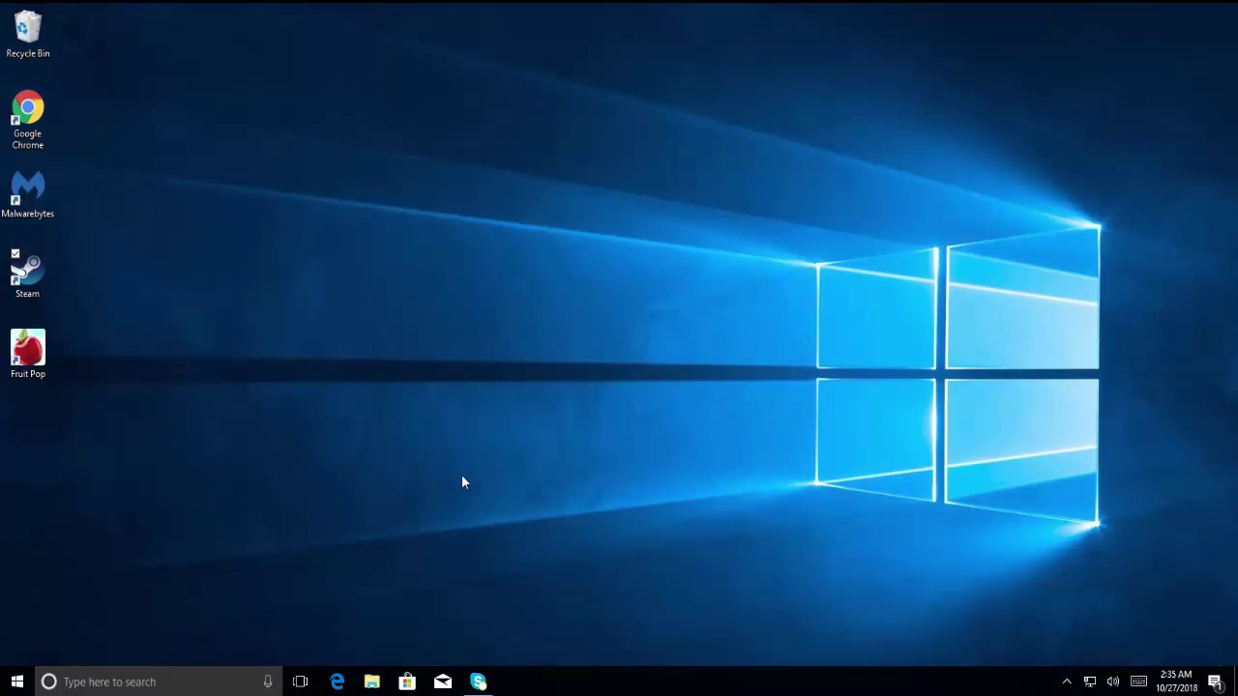
Open the Steam folder under Program Files (x86) on Local Disk (C:) in a new File Explorer window.
{"action": "left_click", "coordinate": [373, 682]}
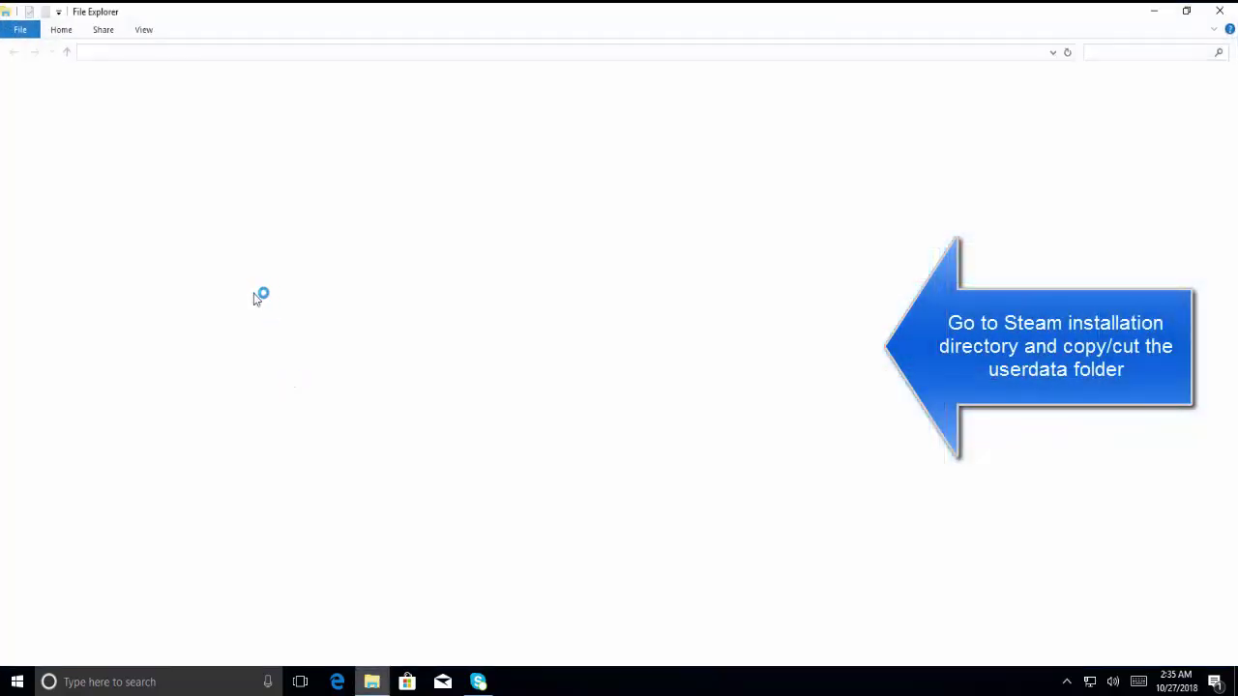
{"action": "left_click", "coordinate": [81, 395]}
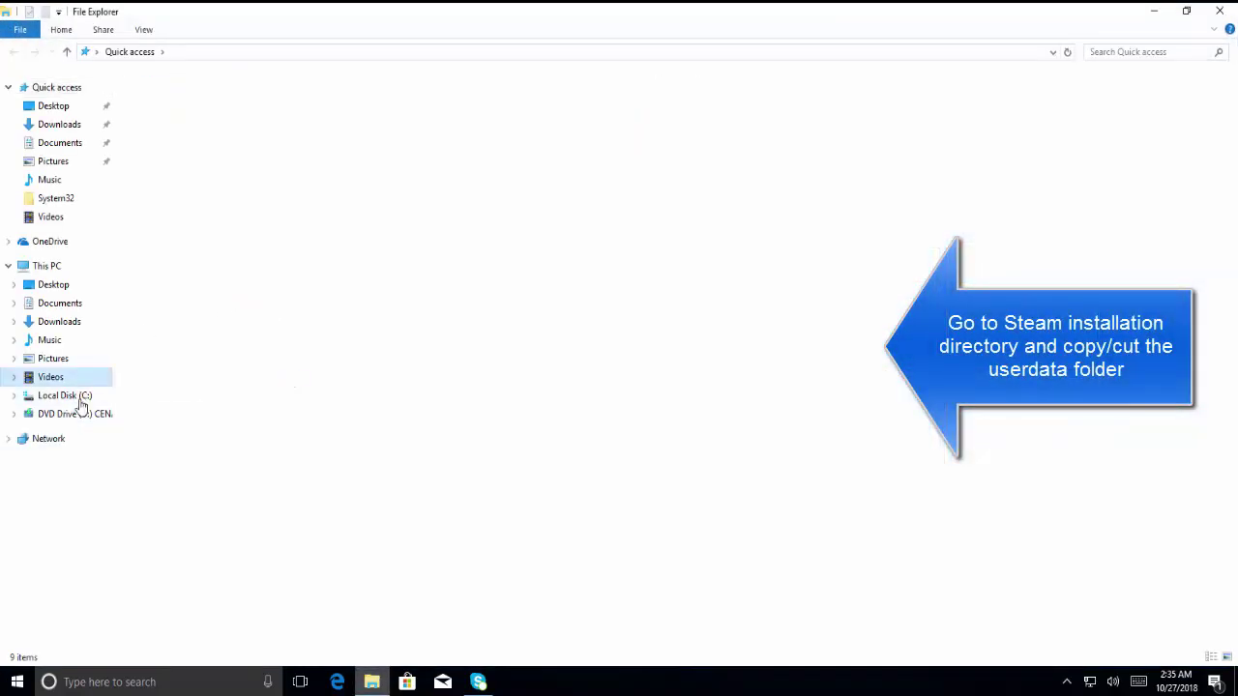
{"action": "double_click", "coordinate": [201, 167]}
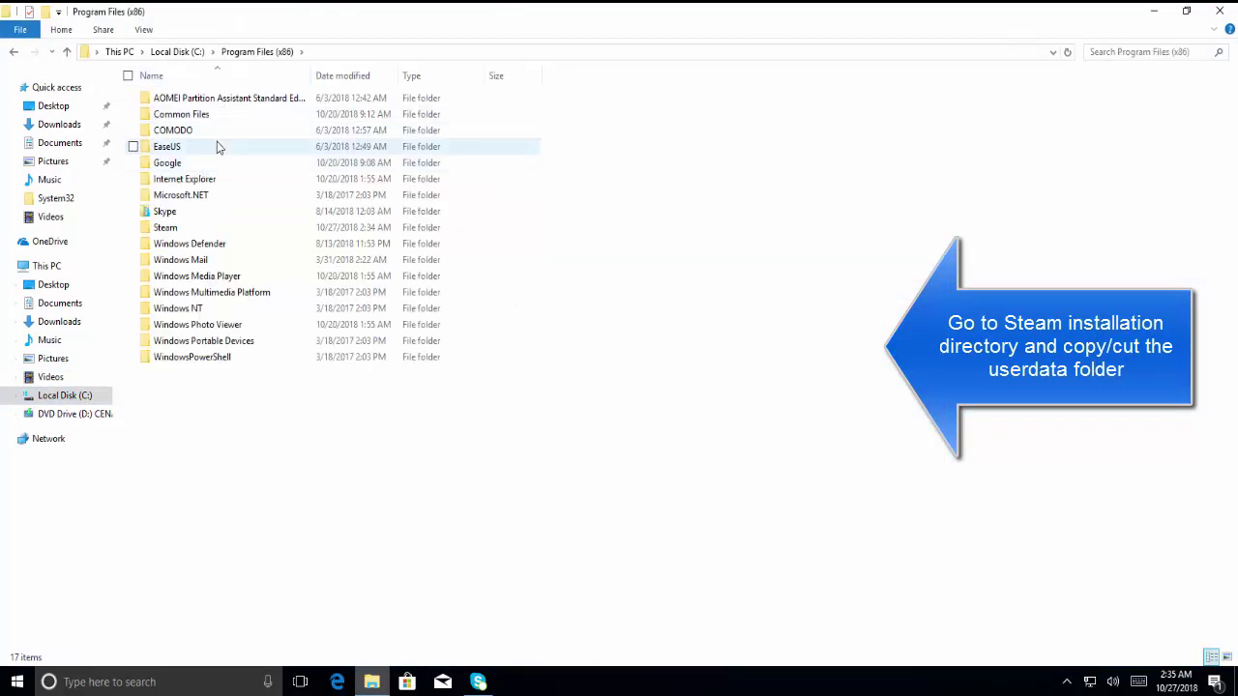
{"action": "left_click", "coordinate": [209, 227]}
{"action": "double_click", "coordinate": [210, 228]}
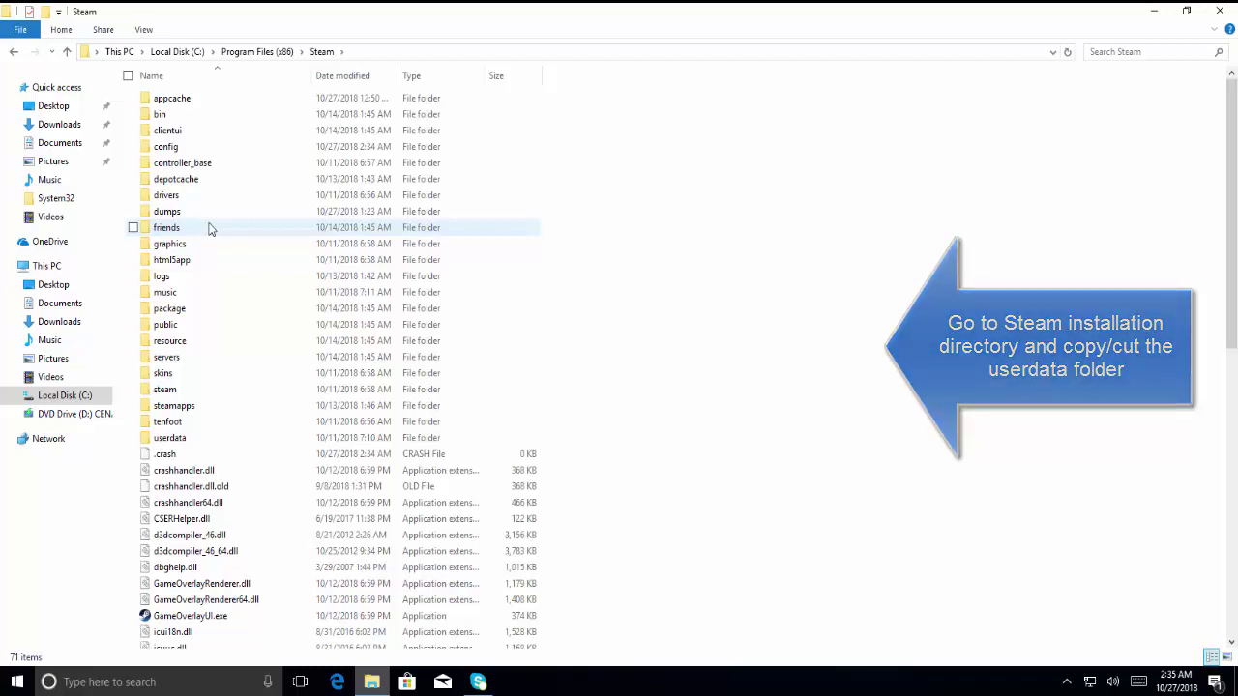
Copy the userdata folder from the Steam installation folder.
{"action": "left_click", "coordinate": [196, 440]}
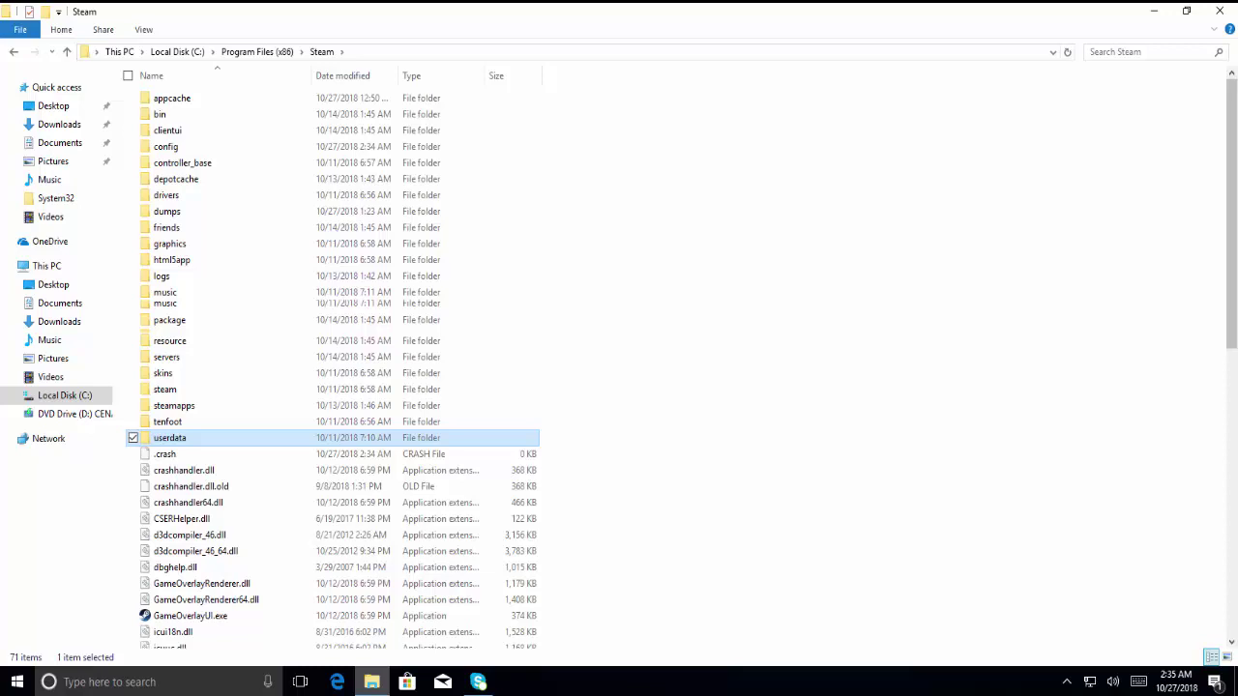
{"action": "right_click", "coordinate": [365, 436]}
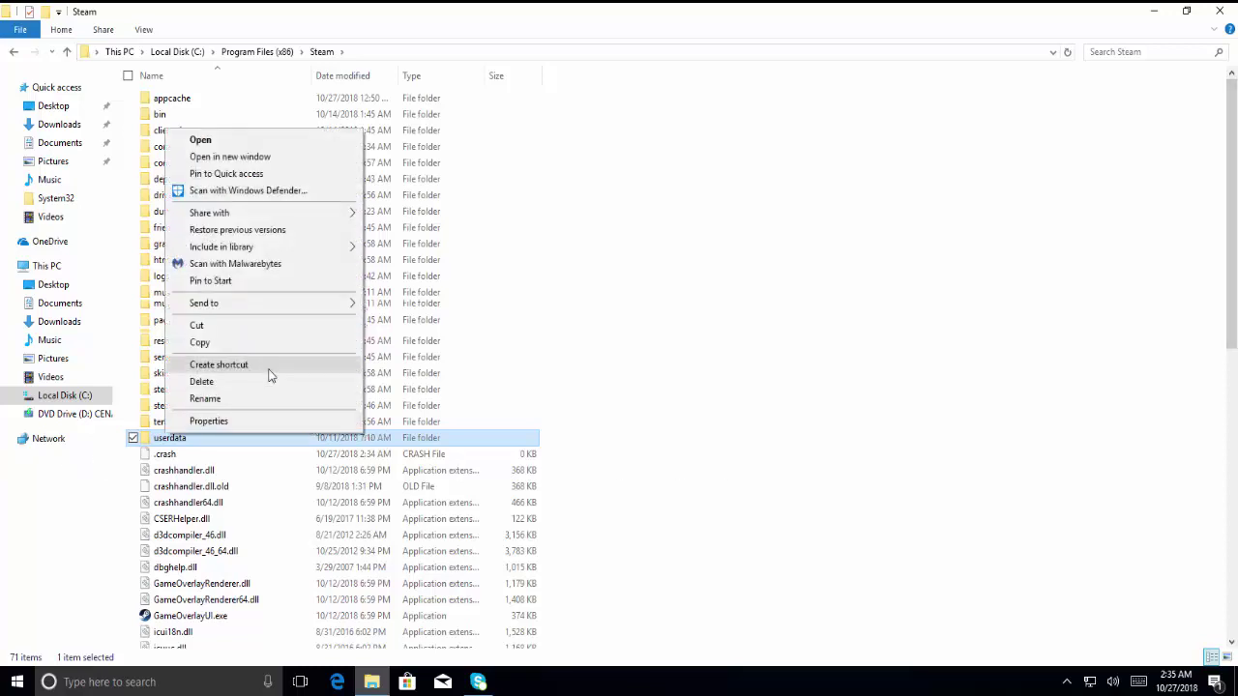
{"action": "left_click", "coordinate": [236, 340]}
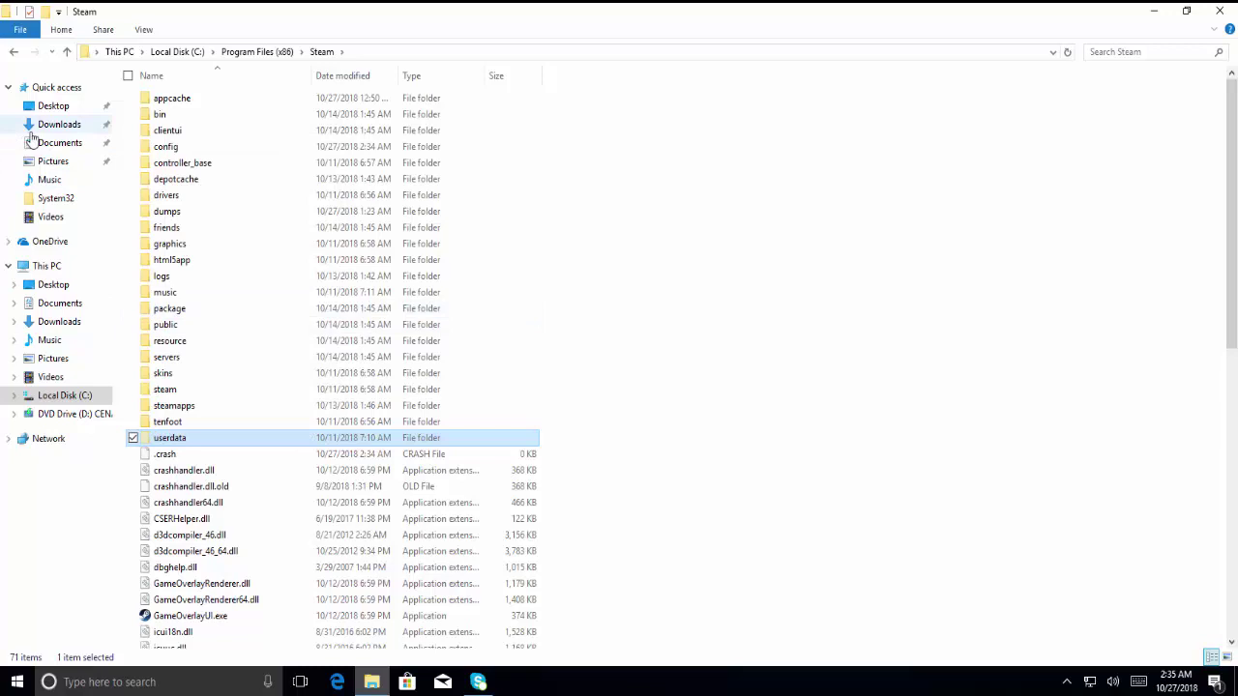
Create a folder named "Backup User Data (Steam)" in Documents.
{"action": "left_click", "coordinate": [58, 144]}
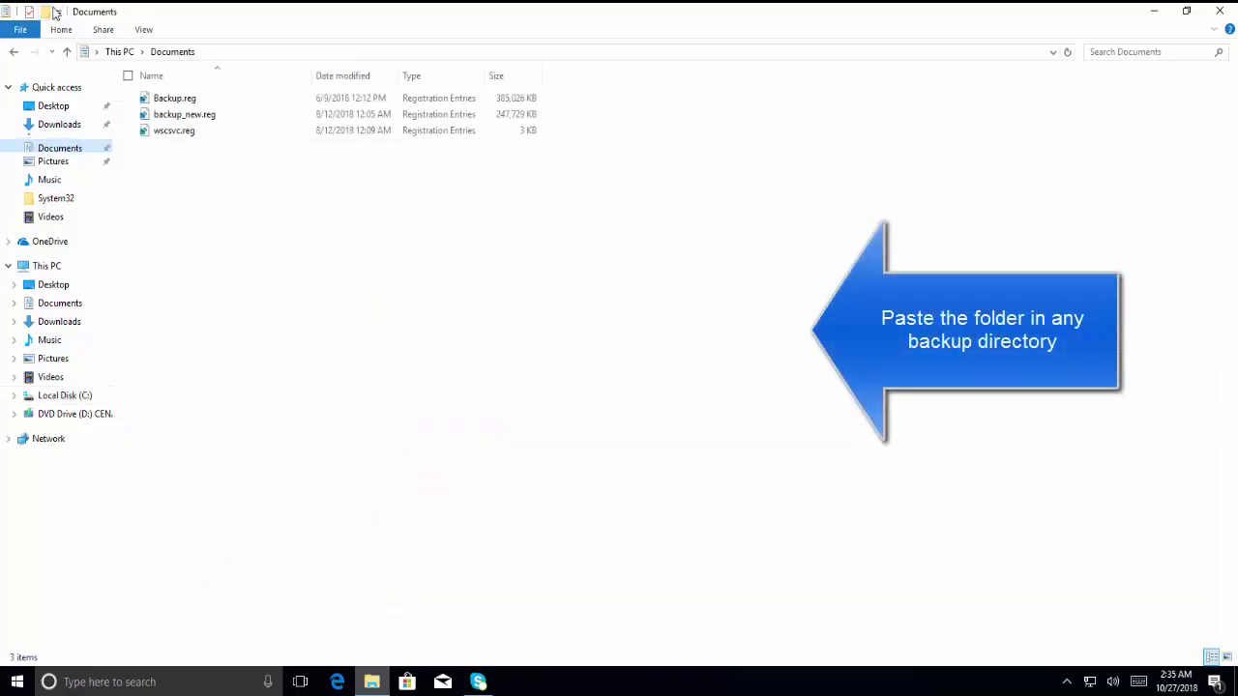
{"action": "left_click", "coordinate": [51, 12]}
{"action": "type", "text": "Backu"}
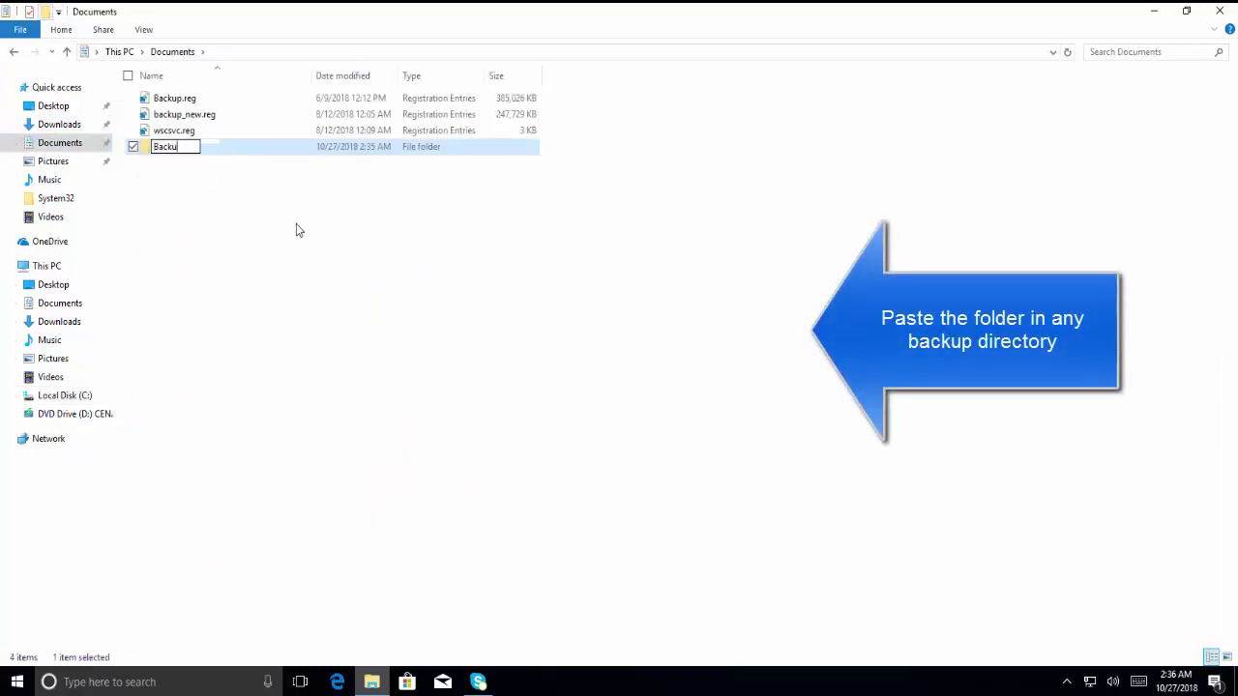
{"action": "type", "text": "p User Data"}
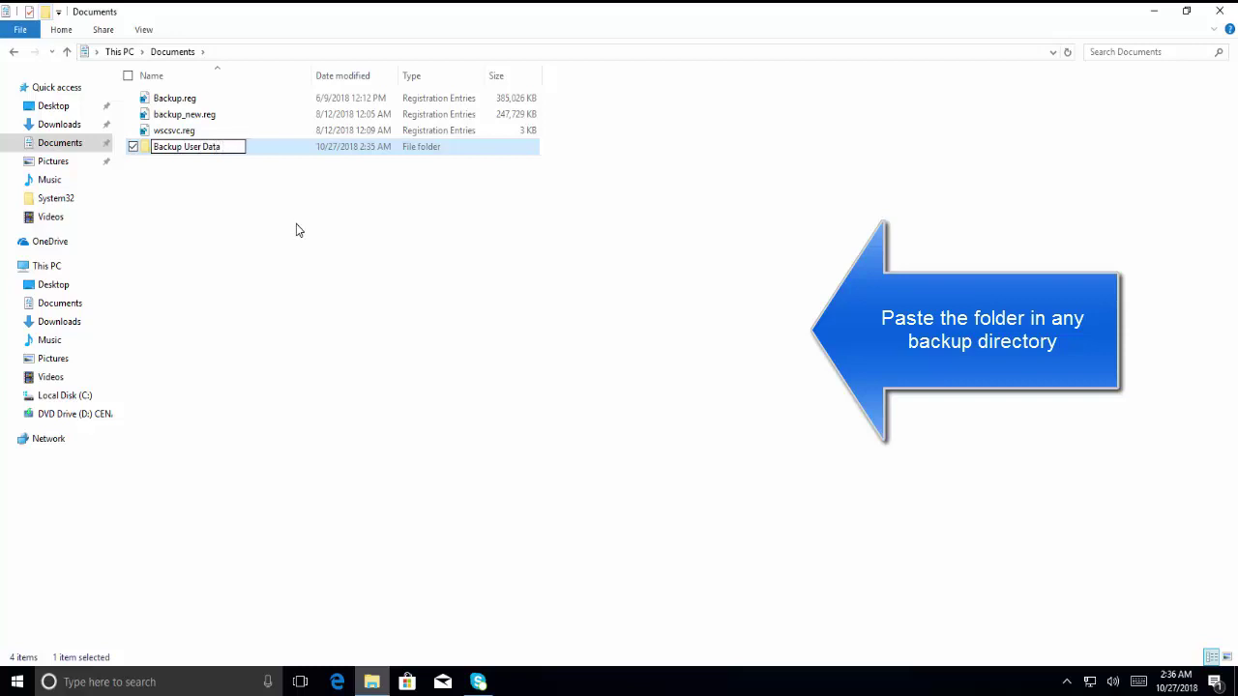
{"action": "type", "text": " (Steam)"}
{"action": "key", "text": "Return"}
Paste the copied userdata folder inside the new backup folder.
{"action": "key", "text": "Return"}
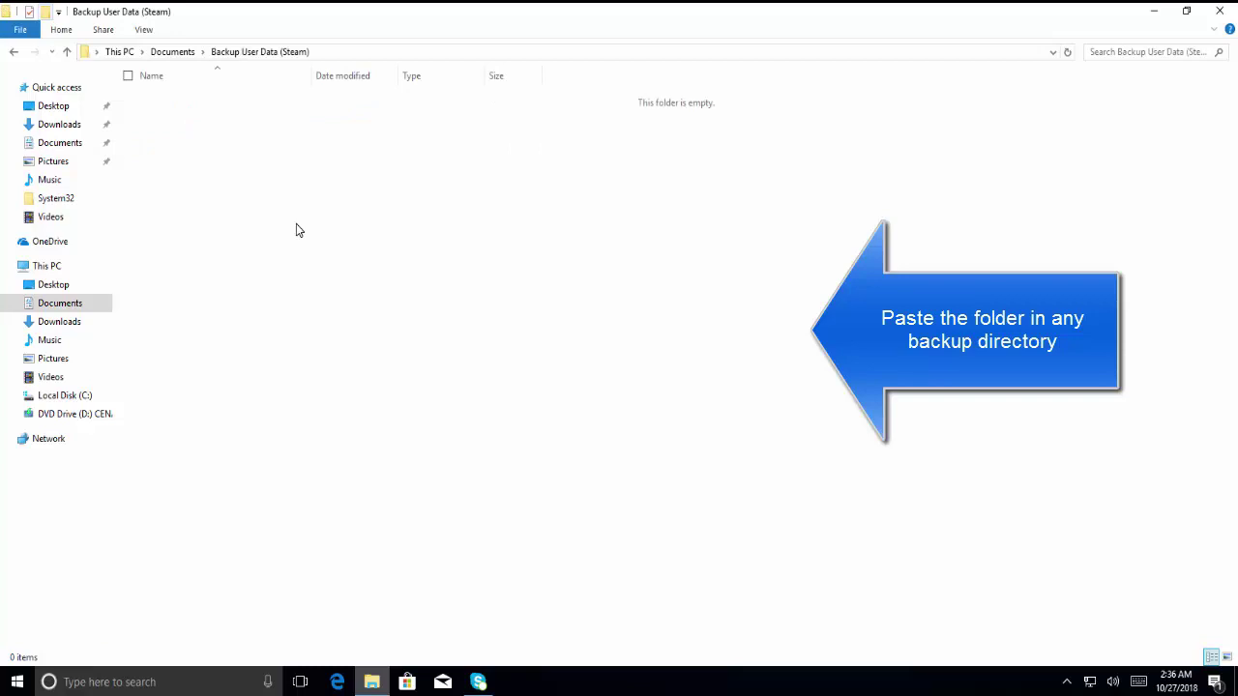
{"action": "key", "text": "ctrl+v"}
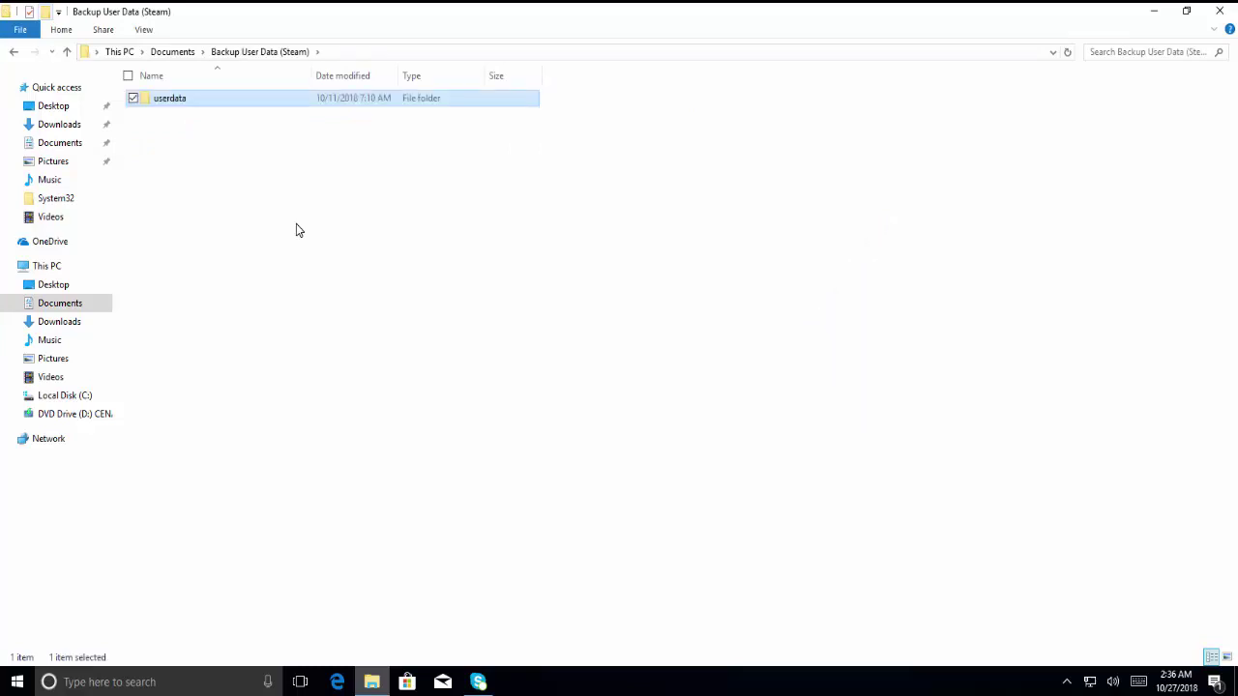
{"action": "left_click", "coordinate": [374, 351]}
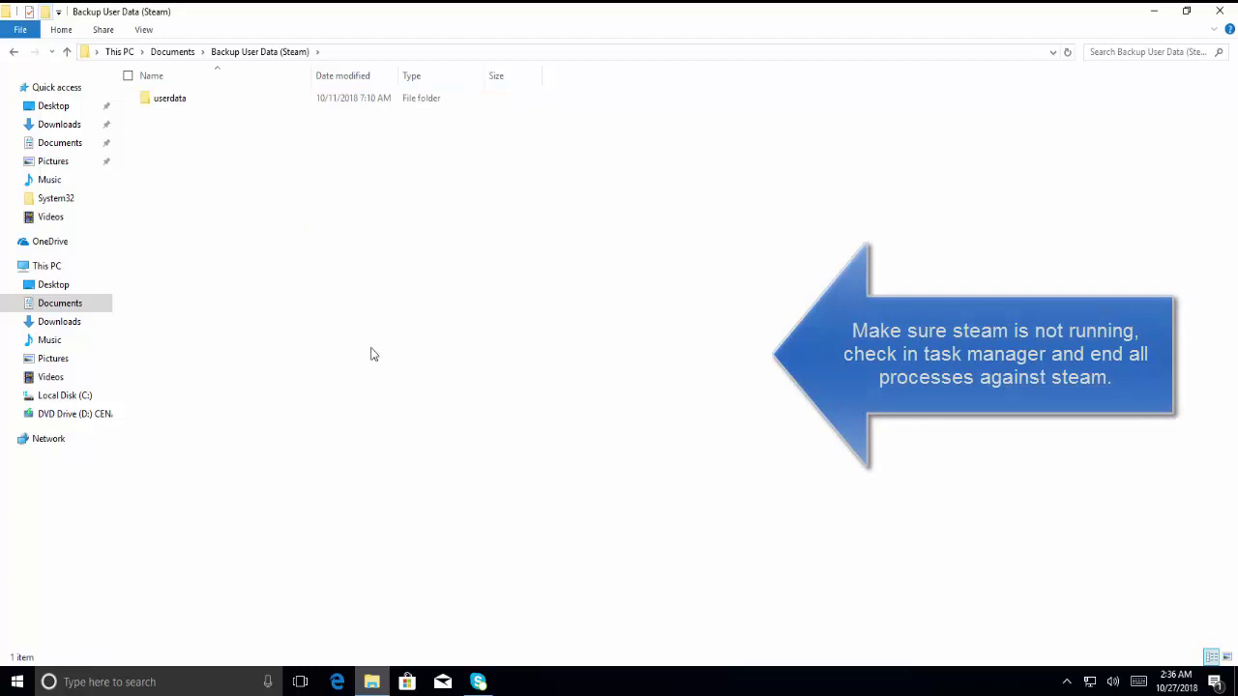
Open Task Manager and end the Steam Client Bootstrapper process.
{"action": "right_click", "coordinate": [605, 683]}
{"action": "left_click", "coordinate": [668, 600]}
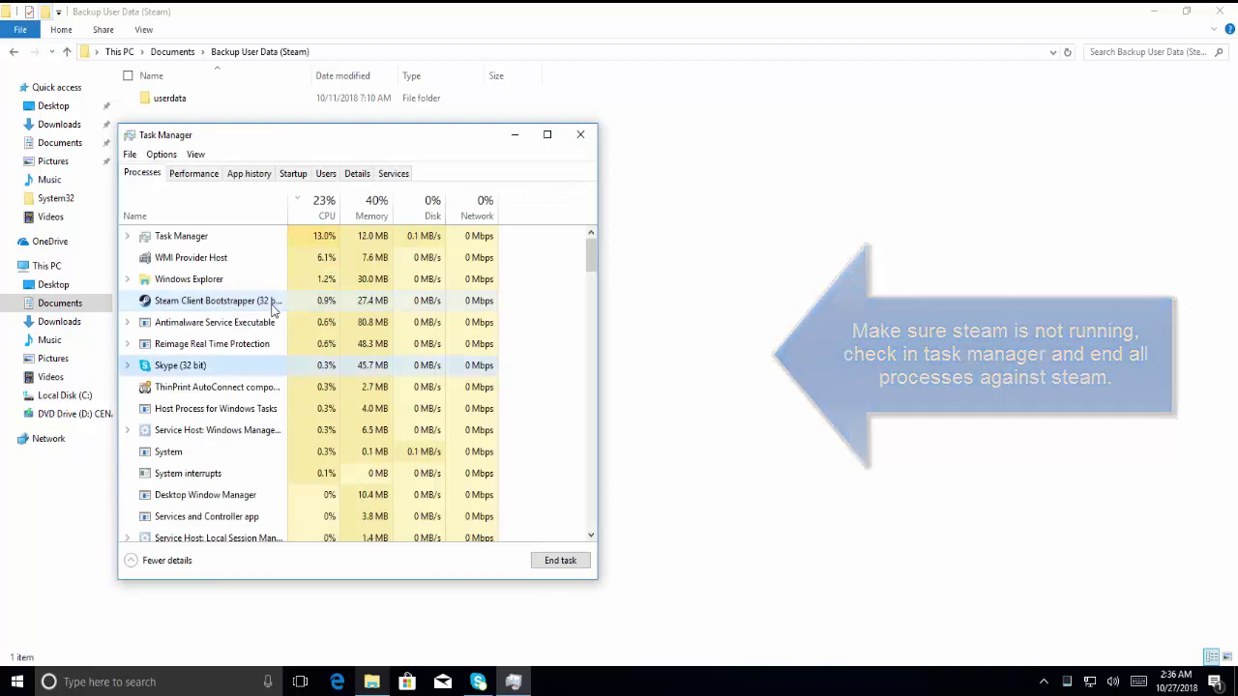
{"action": "right_click", "coordinate": [241, 332]}
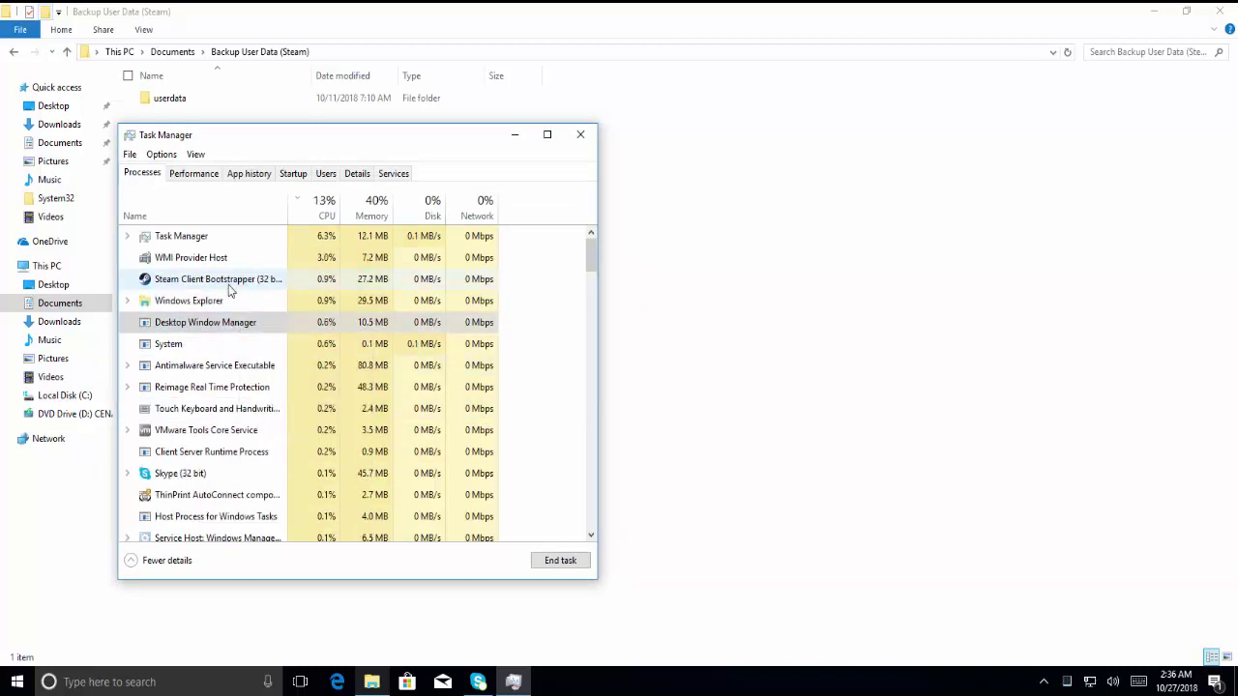
{"action": "right_click", "coordinate": [254, 284]}
{"action": "left_click", "coordinate": [265, 293]}
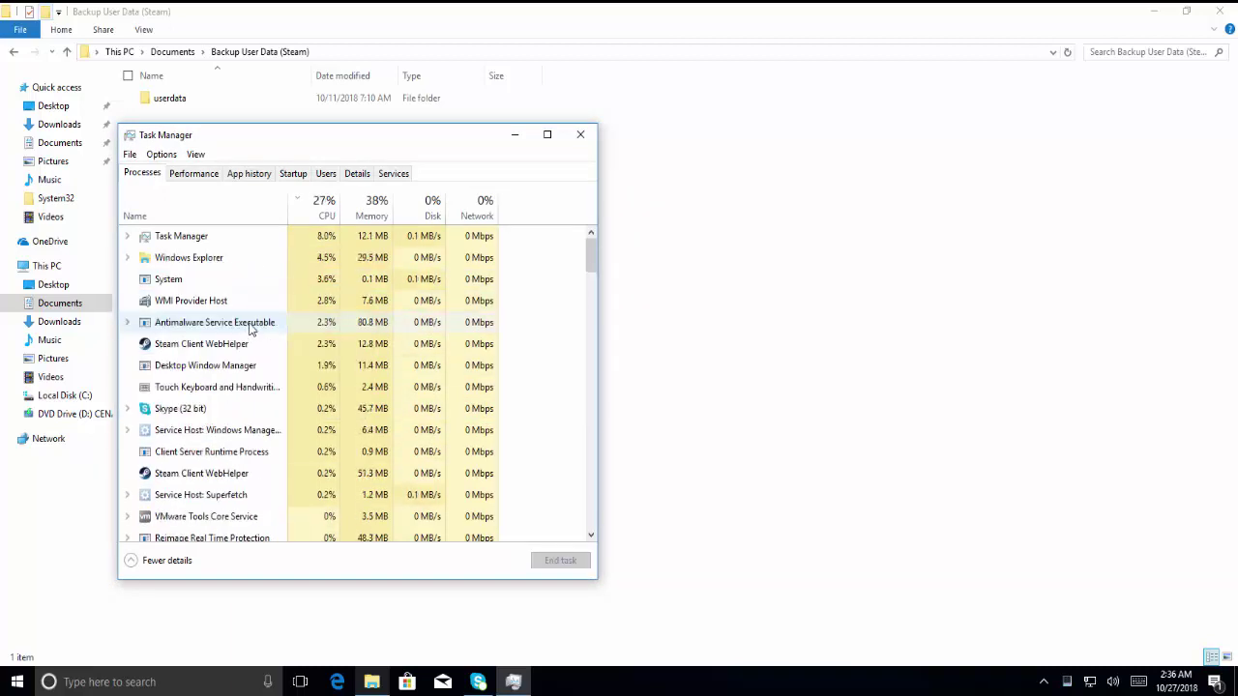
{"action": "left_click", "coordinate": [221, 344]}
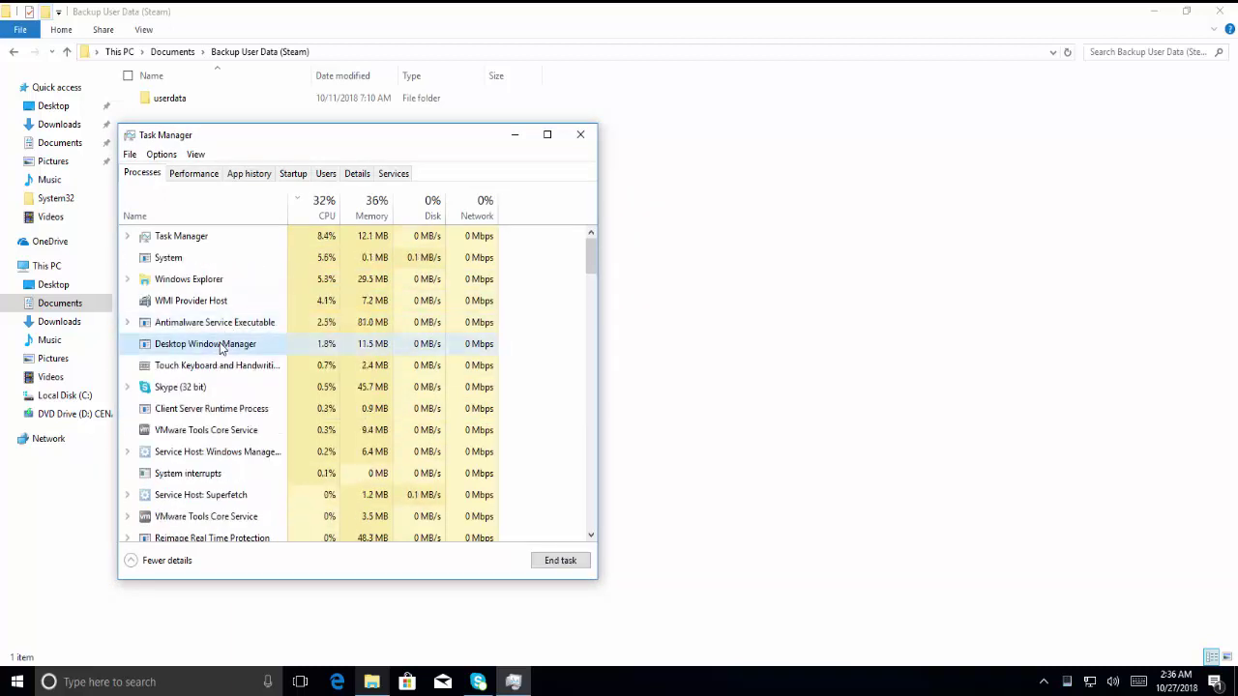
Check Task Manager's detailed process list and its main process list for any remaining Steam processes.
{"action": "left_click", "coordinate": [357, 173]}
{"action": "key", "text": "s"}
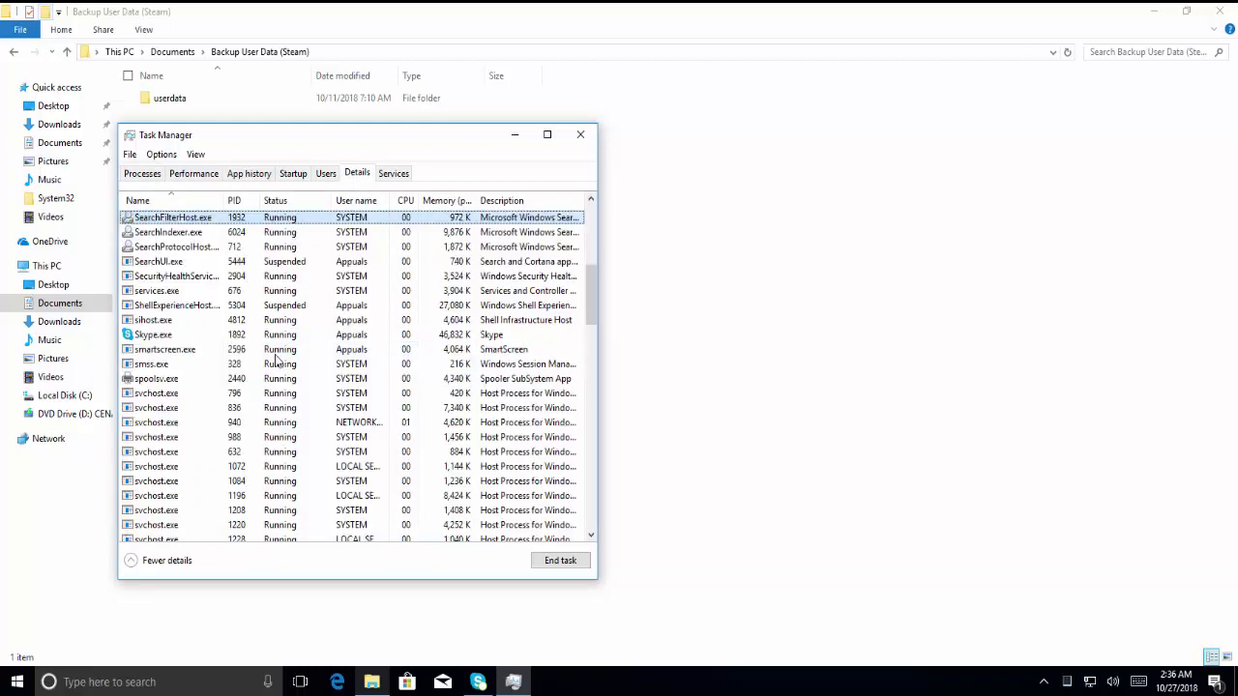
{"action": "key", "text": "s"}
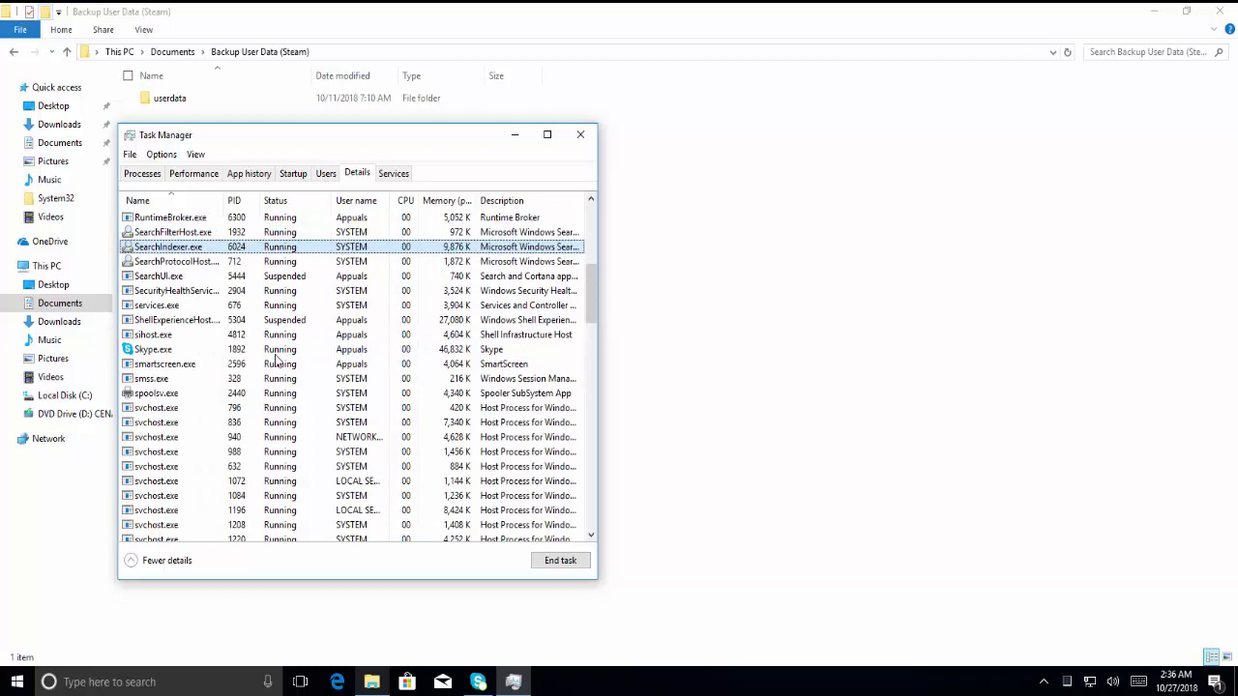
{"action": "left_click", "coordinate": [142, 173]}
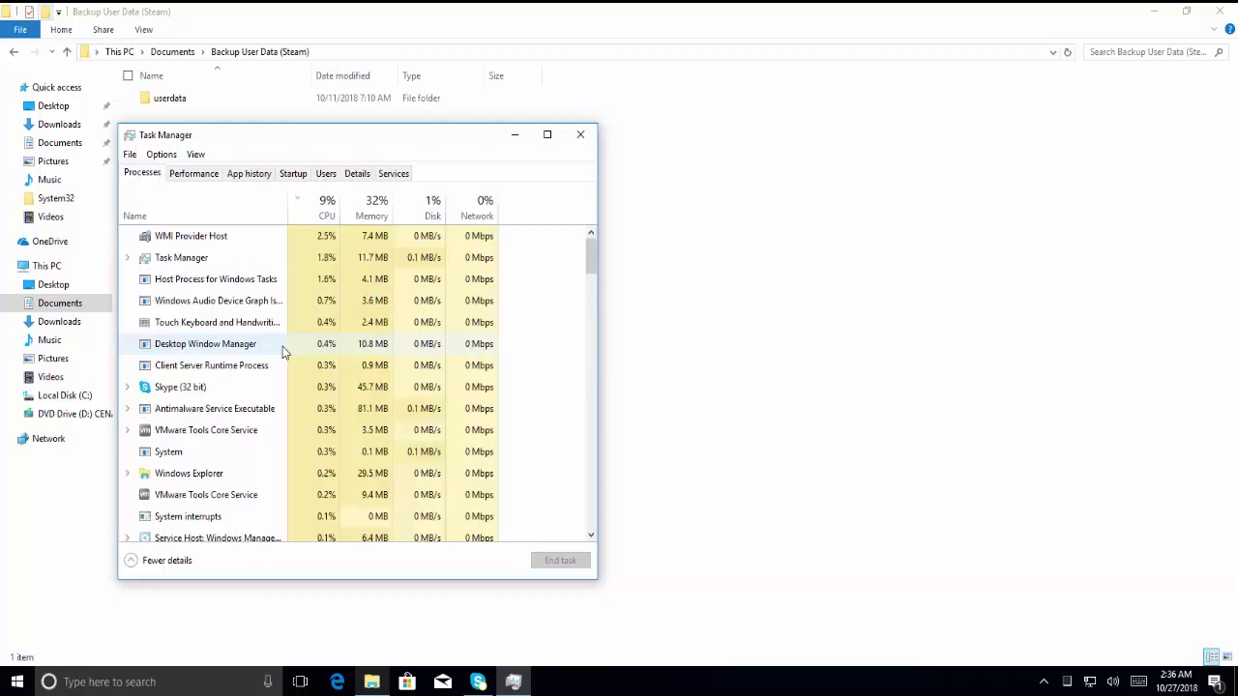
{"action": "type", "text": "sk"}
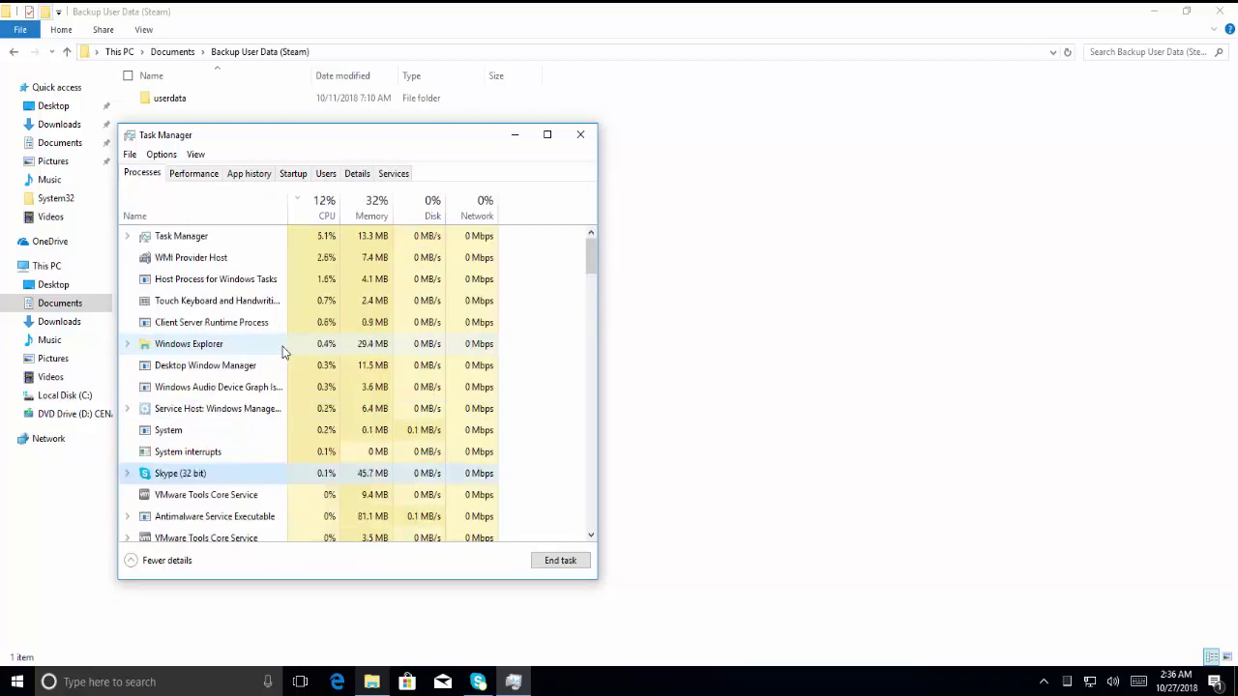
Close Task Manager and File Explorer, and relaunch Steam from the desktop.
{"action": "left_click", "coordinate": [580, 134]}
{"action": "left_click", "coordinate": [1220, 11]}
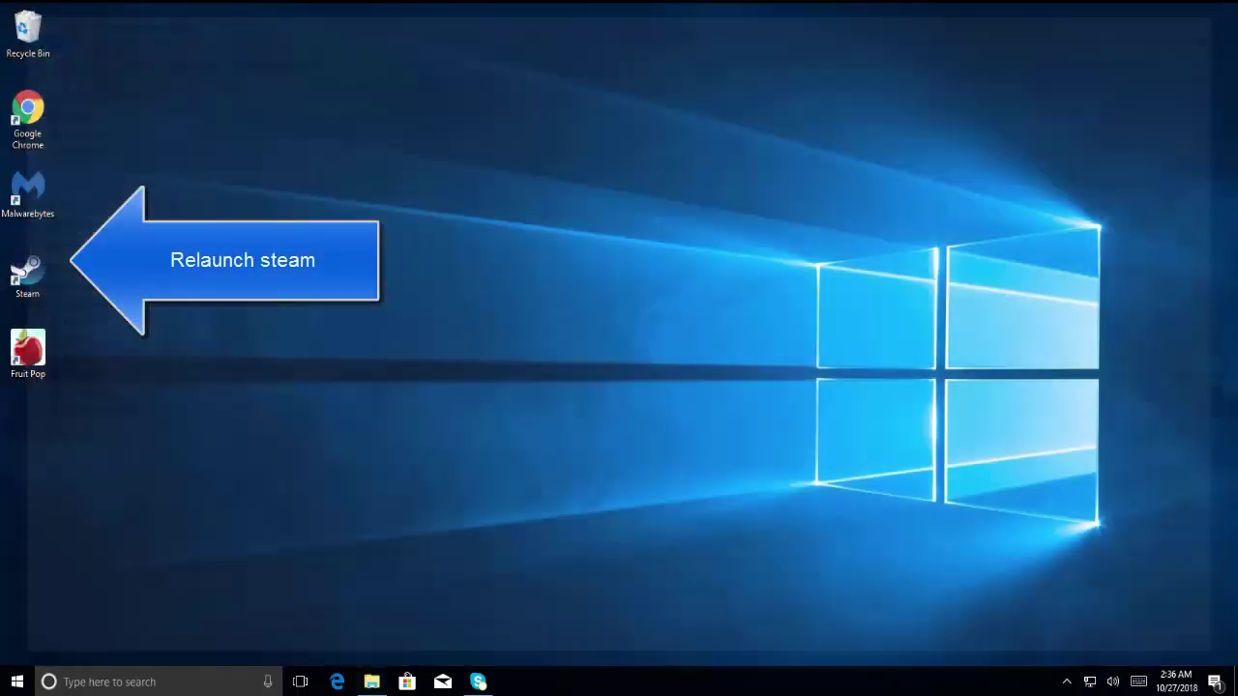
{"action": "double_click", "coordinate": [27, 281]}
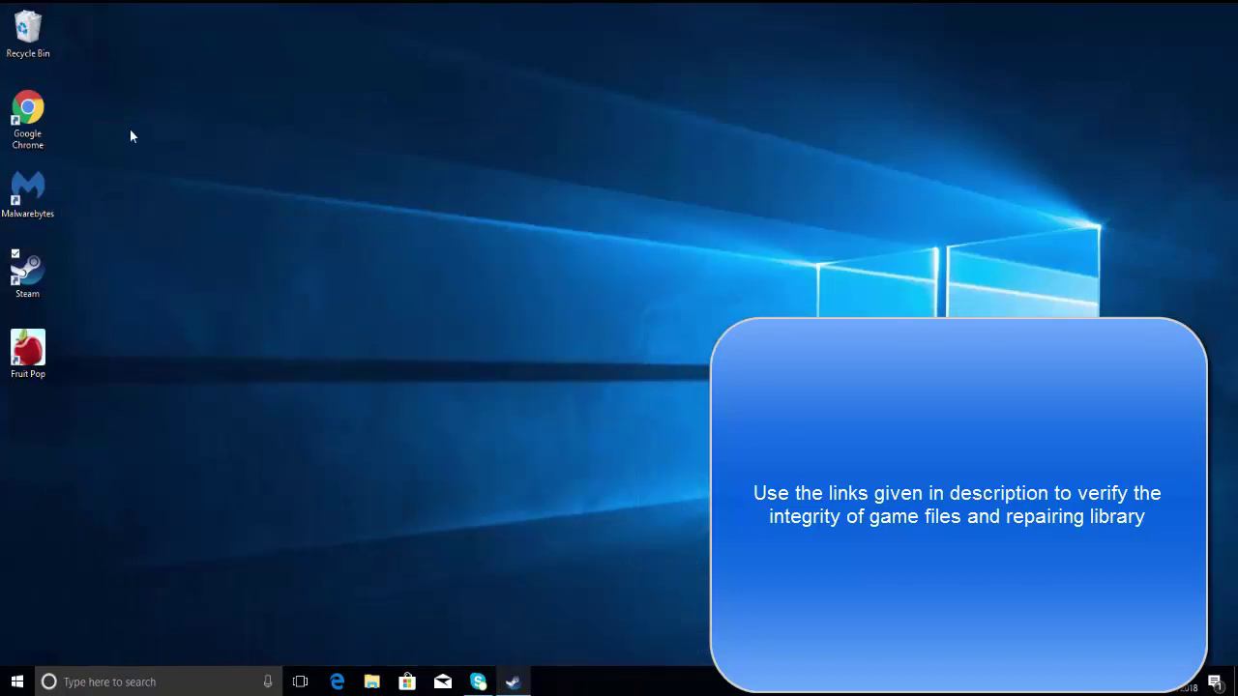
{"action": "double_click", "coordinate": [23, 131]}
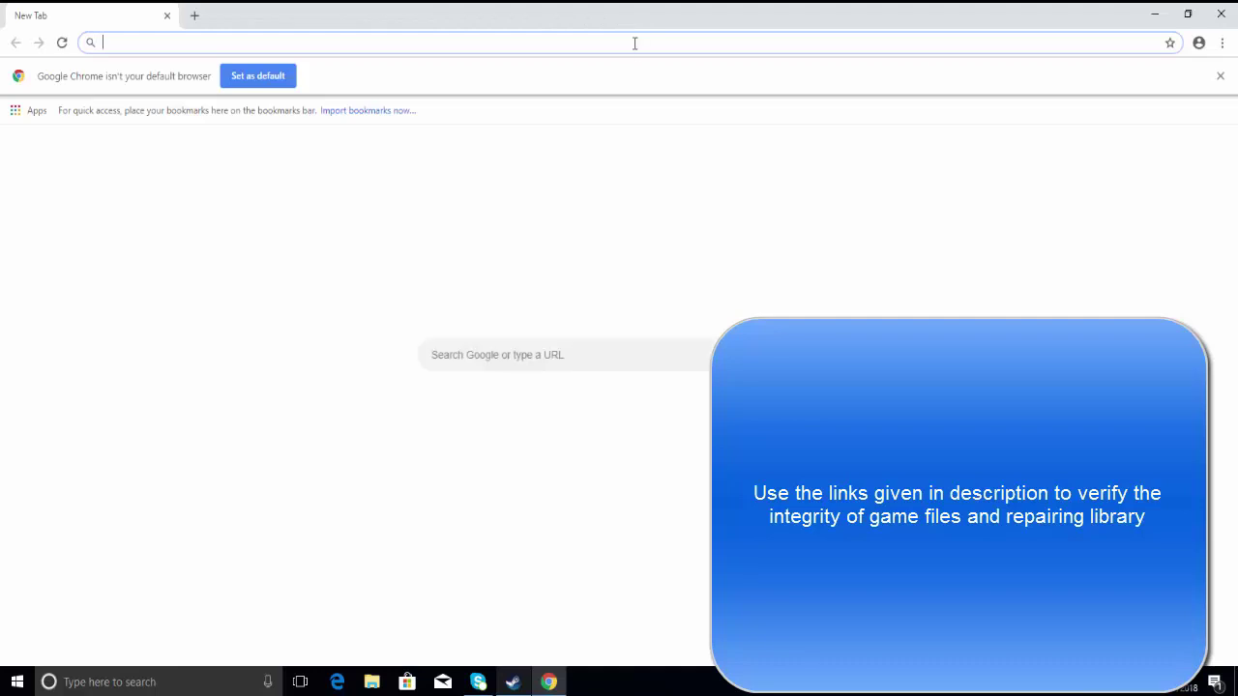
{"action": "type", "text": "https://appuals.com/how-to-verify-integrity-of-steam-game-files-and-library/"}
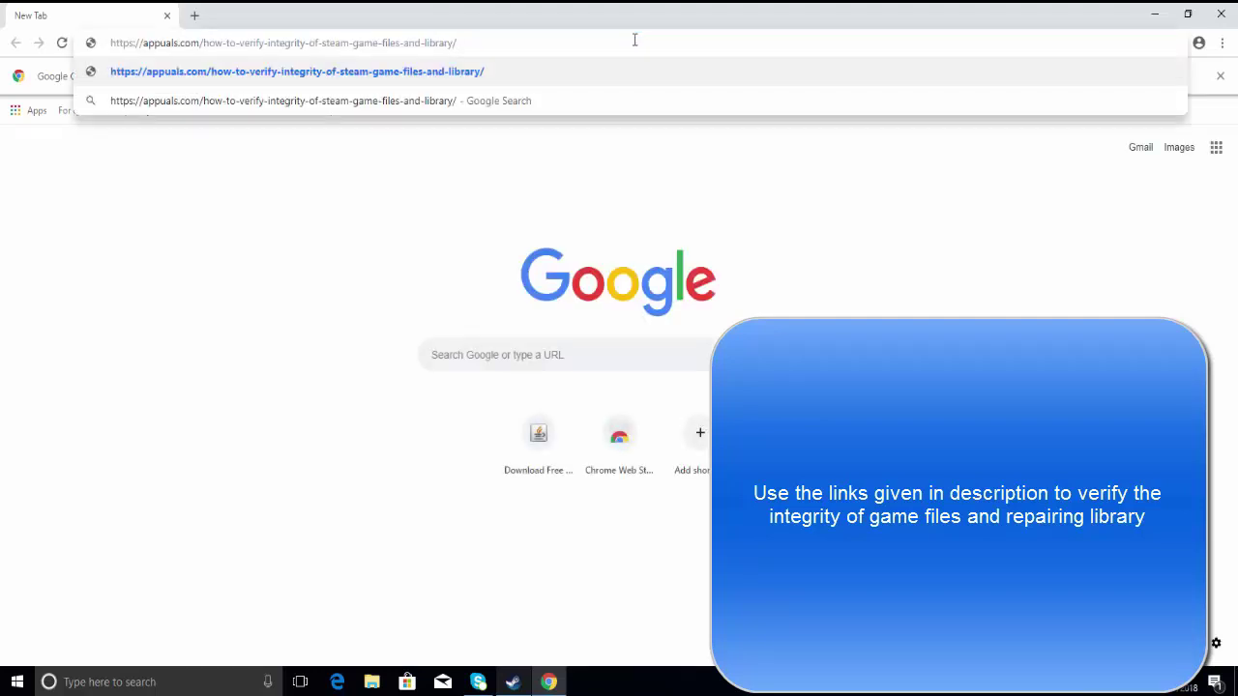
{"action": "key", "text": "Return"}
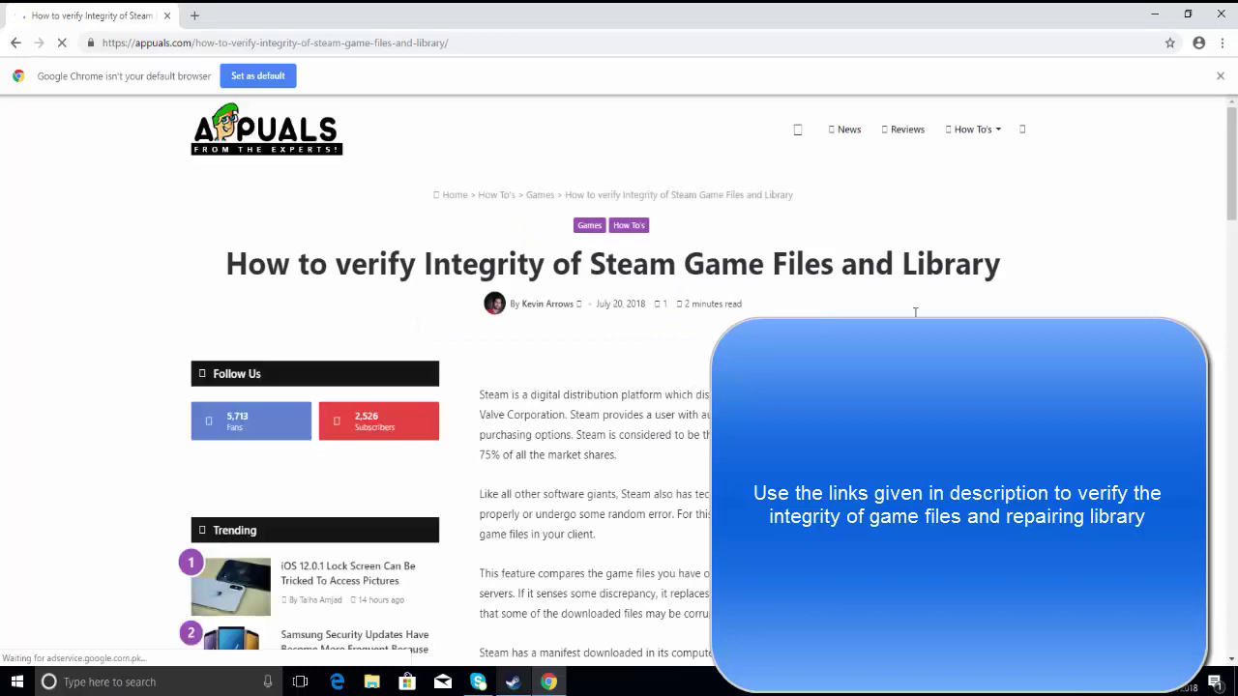
Skim the article on verifying Steam game files, dismiss its cookie notice, and close the browser.
{"action": "scroll", "coordinate": [988, 275], "scroll_direction": "down", "scroll_amount": 2}
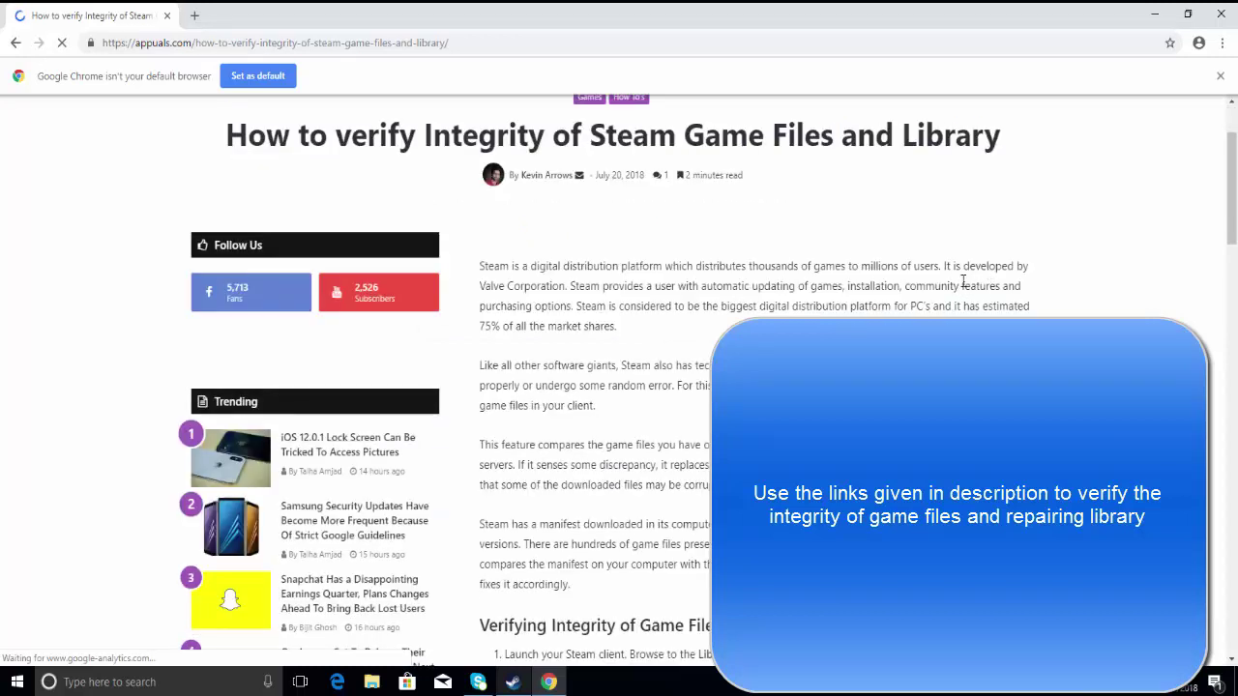
{"action": "scroll", "coordinate": [989, 274], "scroll_direction": "down", "scroll_amount": 1}
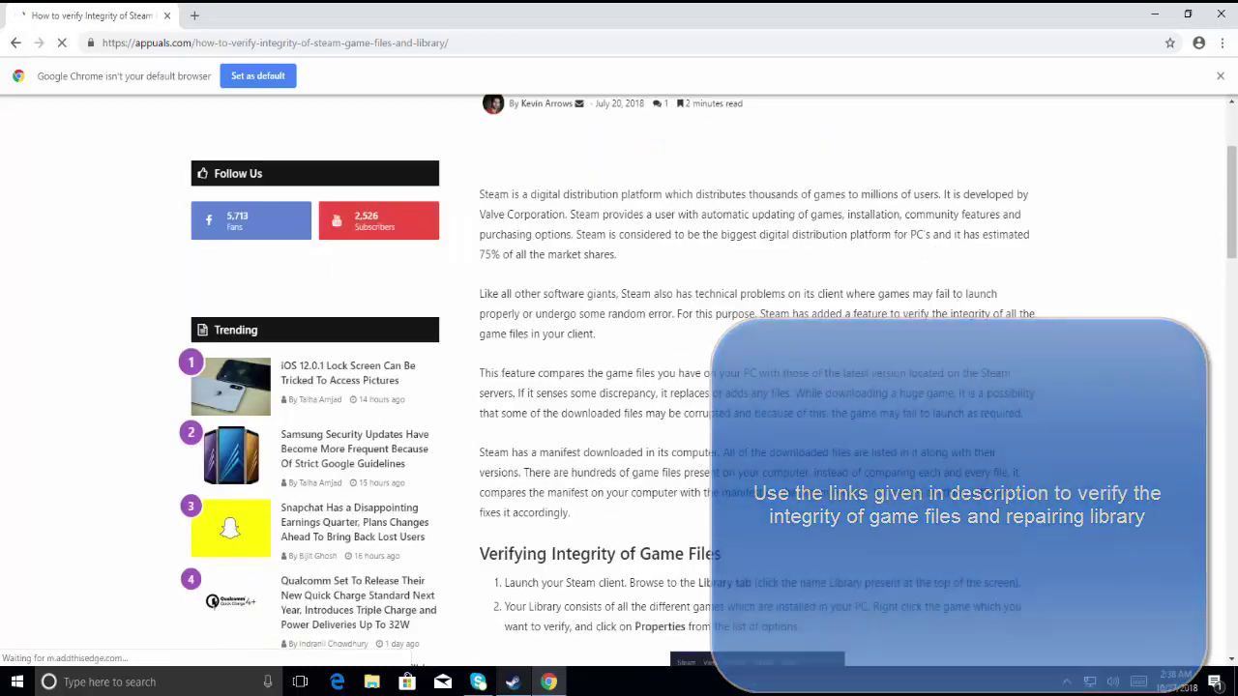
{"action": "scroll", "coordinate": [989, 275], "scroll_direction": "down", "scroll_amount": 1}
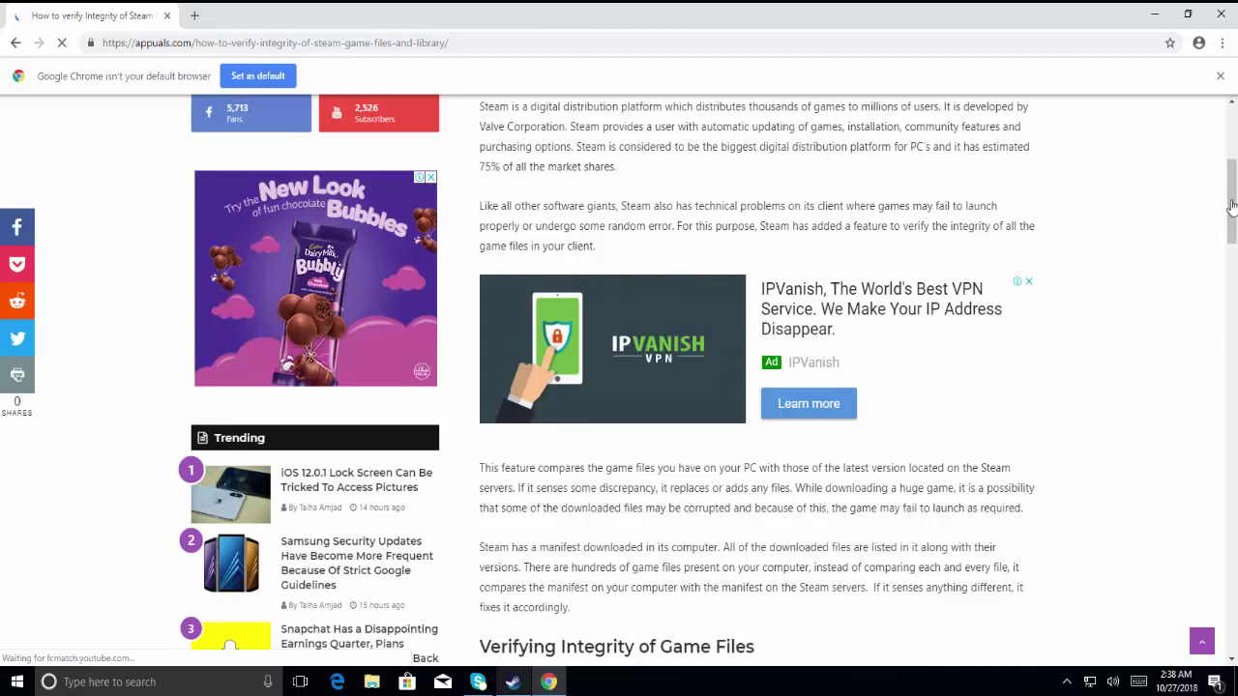
{"action": "left_click_drag", "start_coordinate": [1233, 195], "coordinate": [1230, 123]}
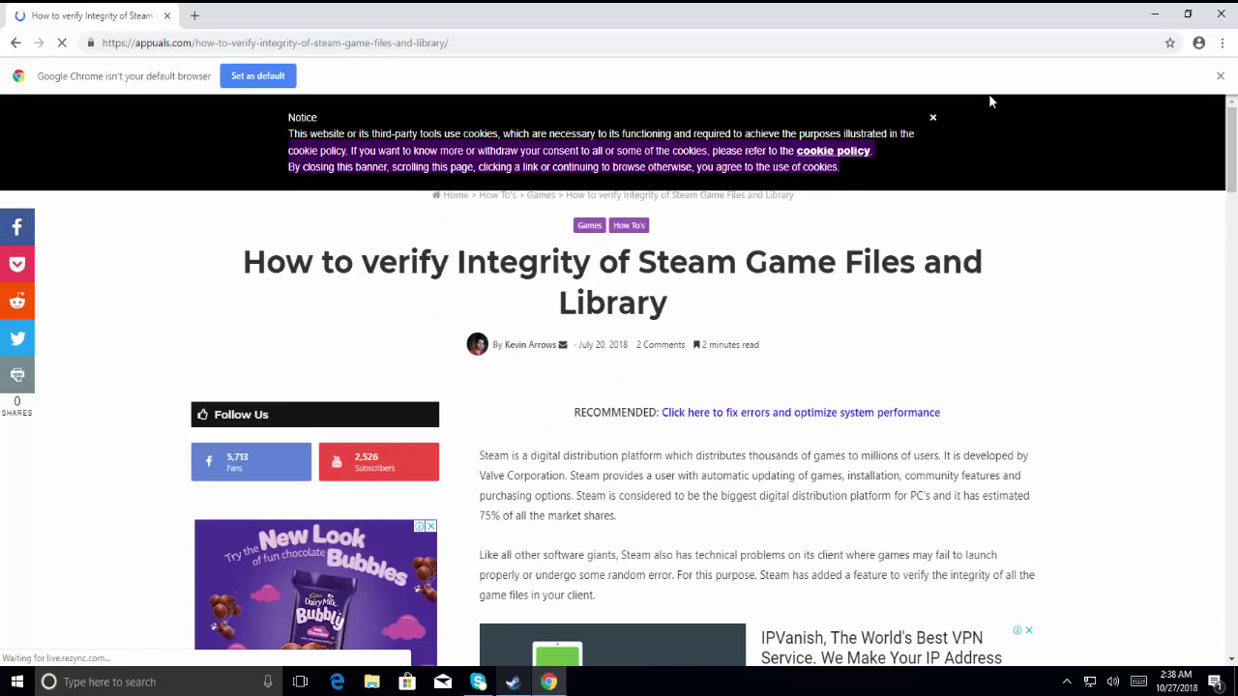
{"action": "left_click", "coordinate": [934, 122]}
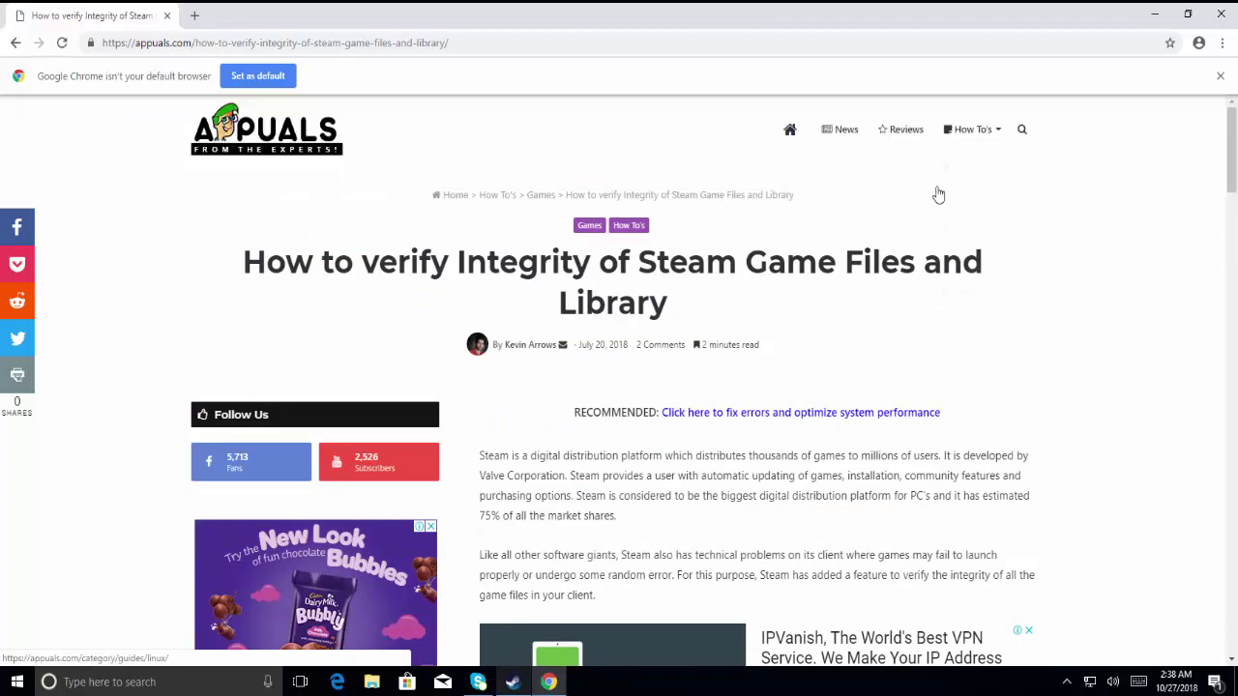
{"action": "mouse_move", "coordinate": [936, 197]}
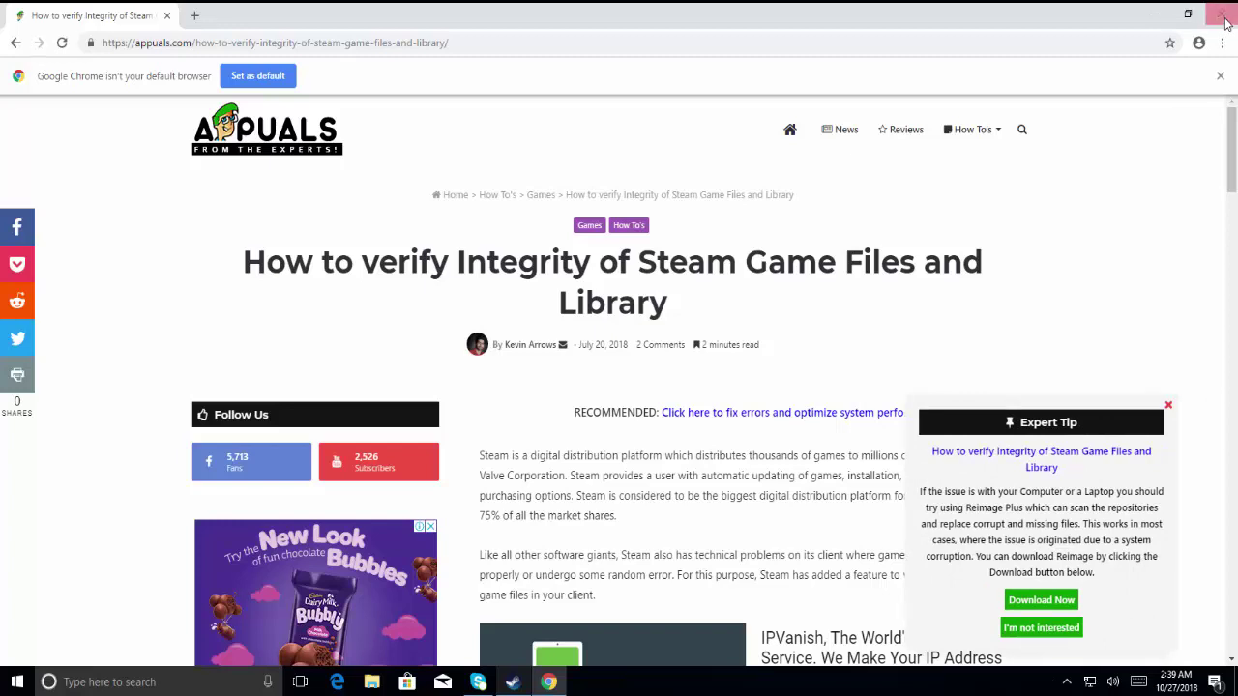
{"action": "left_click", "coordinate": [1223, 16]}
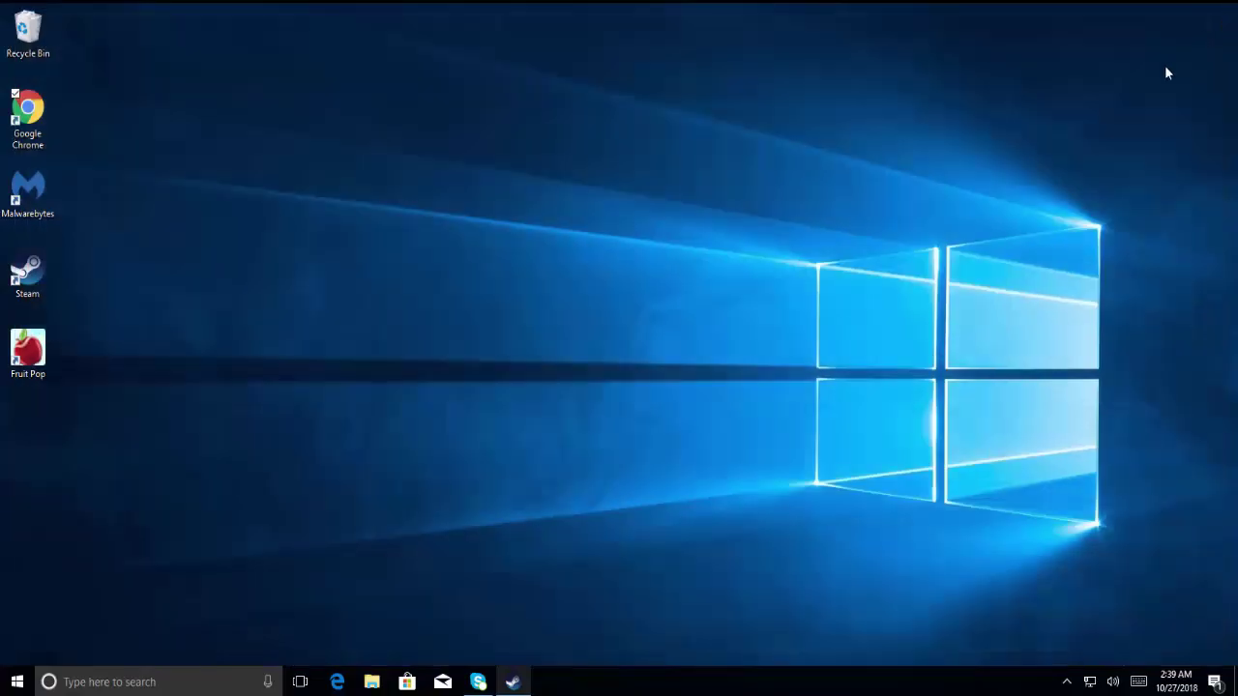
Restart the computer into the Windows advanced startup environment.
{"action": "right_click", "coordinate": [26, 681], "text": "shift"}
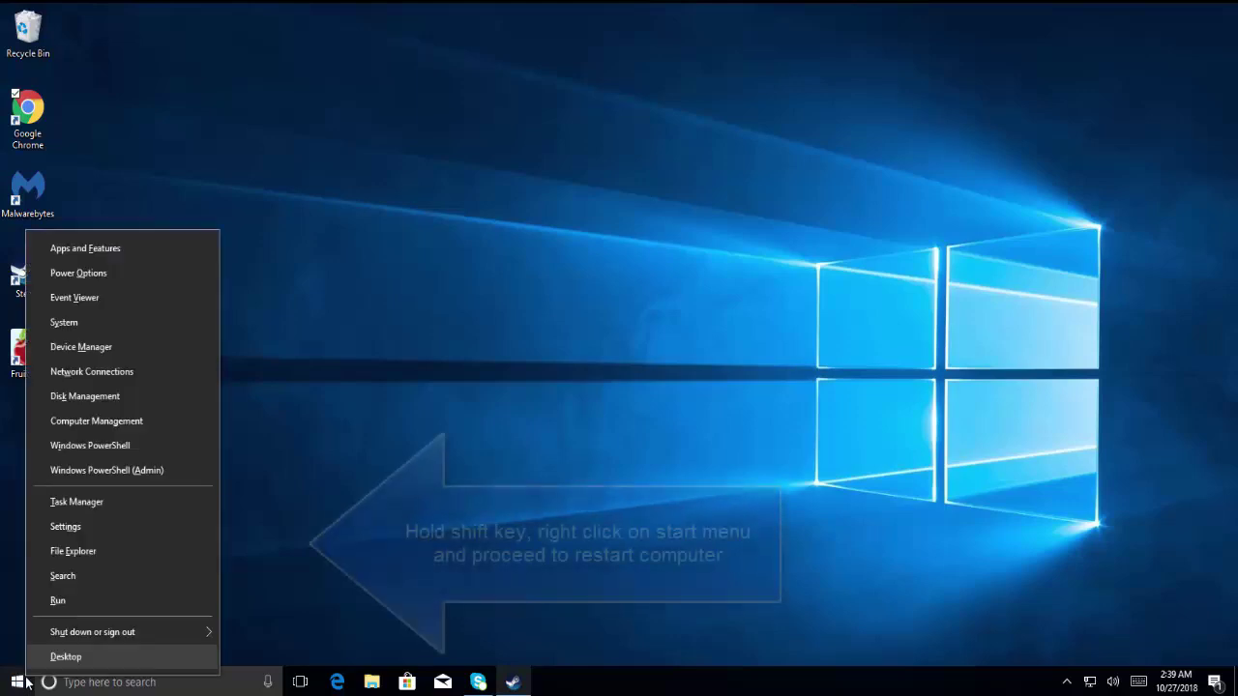
{"action": "mouse_move", "coordinate": [92, 636]}
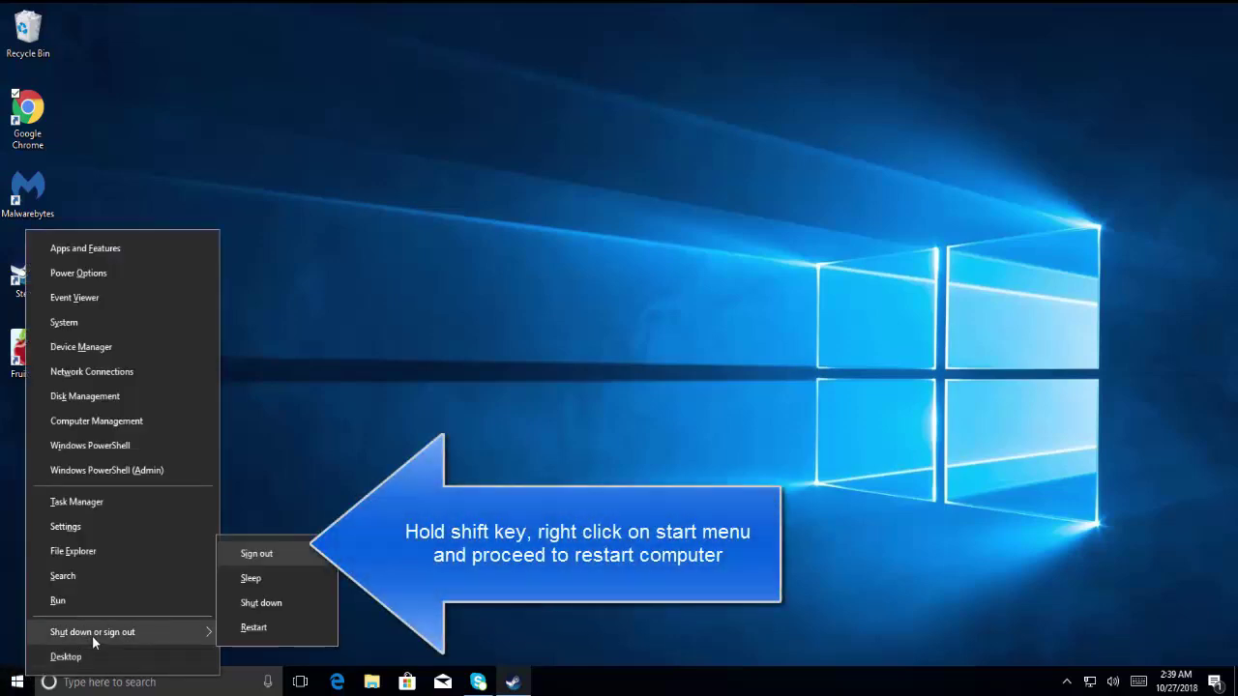
{"action": "left_click", "coordinate": [315, 637]}
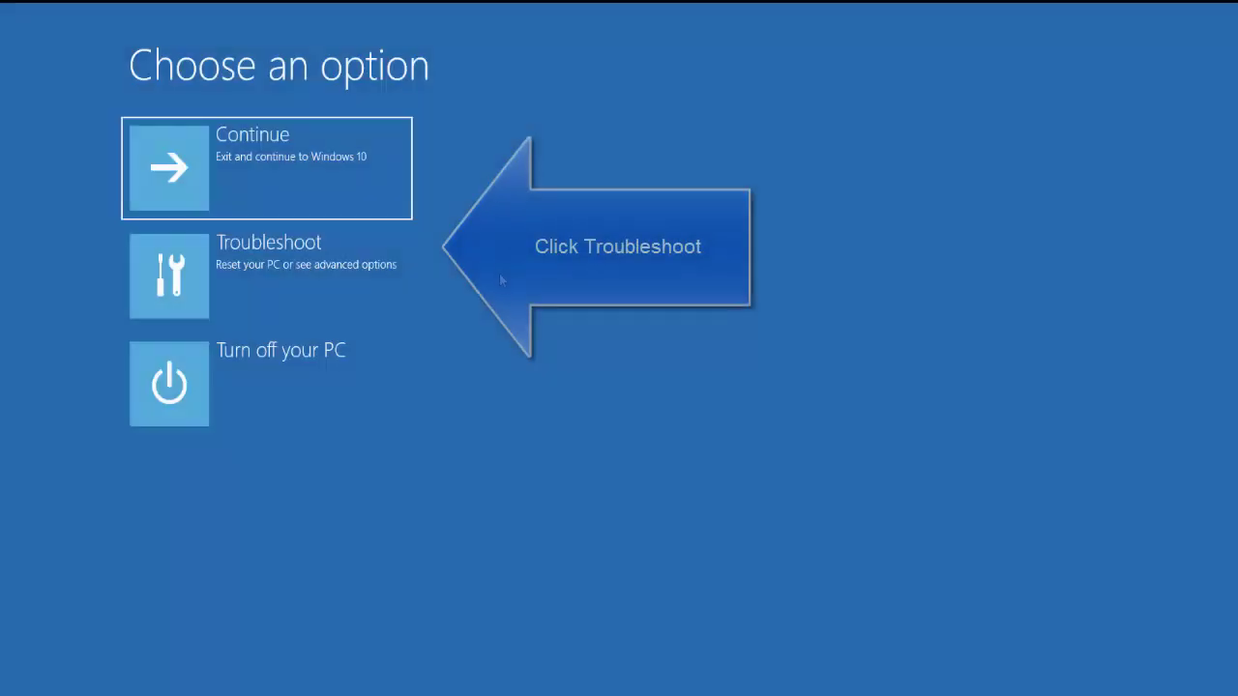
Restart through Startup Settings in the advanced troubleshooting options, and dismiss the Reimage crashed-program alert on the desktop.
{"action": "left_click", "coordinate": [247, 265]}
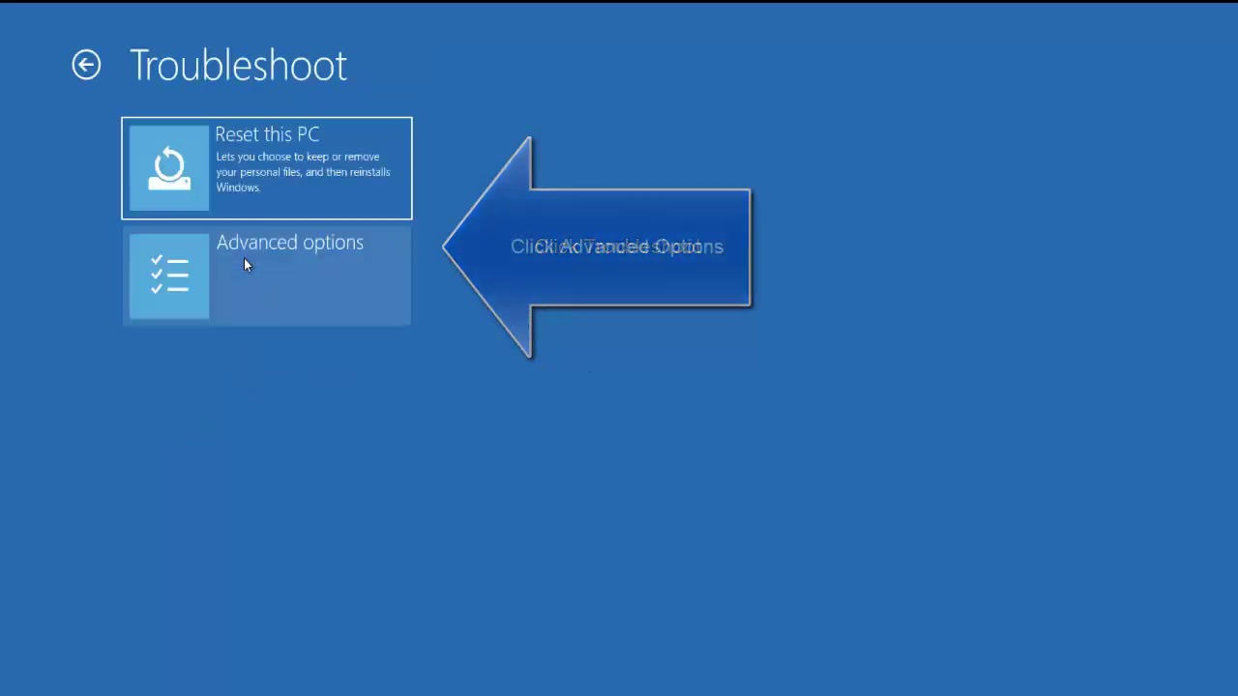
{"action": "left_click", "coordinate": [245, 264]}
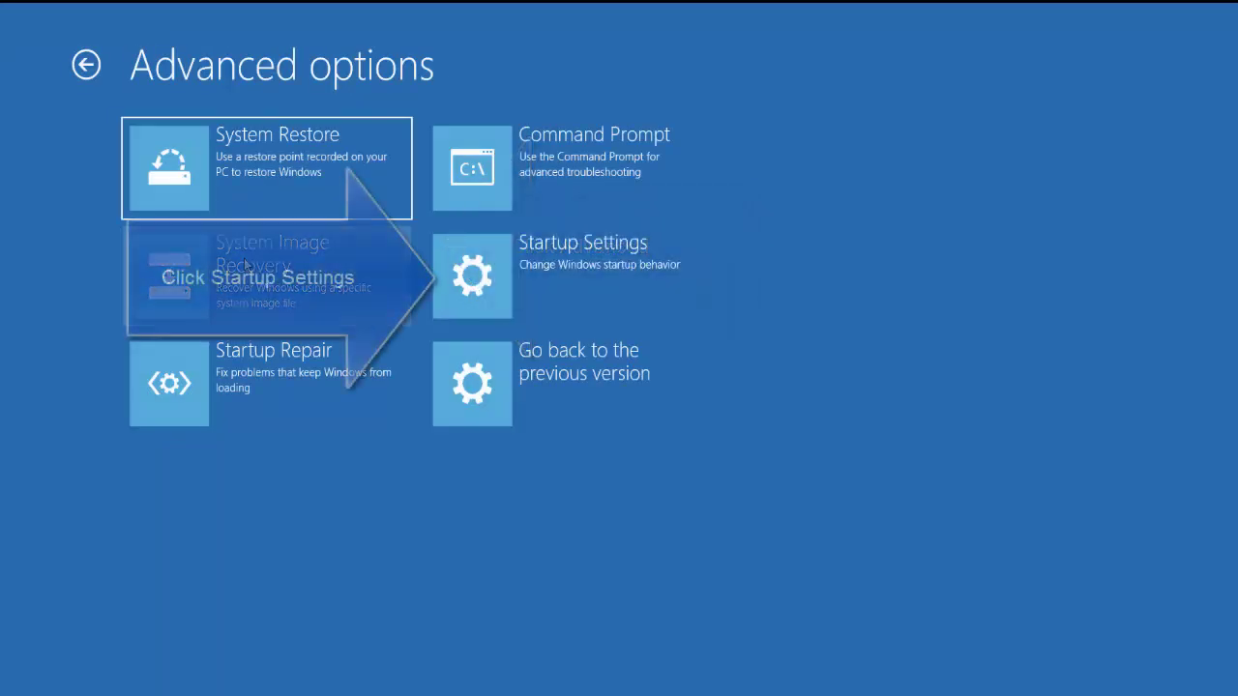
{"action": "left_click", "coordinate": [552, 266]}
{"action": "left_click", "coordinate": [637, 341]}
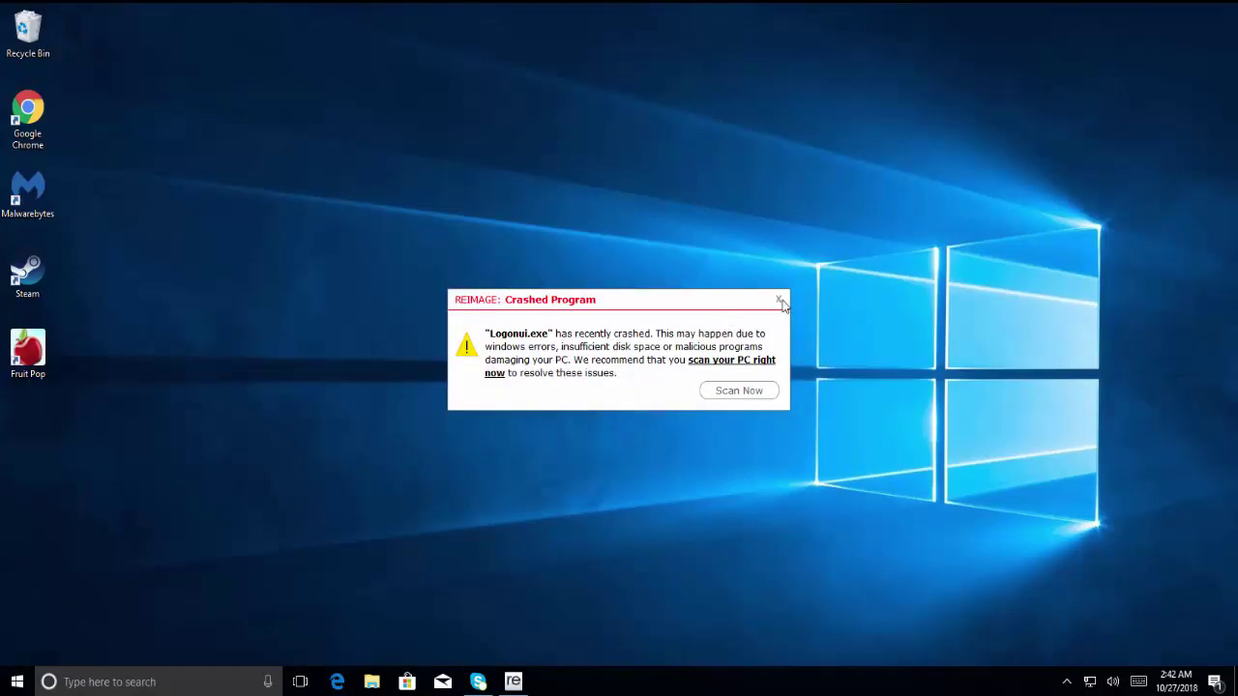
{"action": "left_click", "coordinate": [779, 299]}
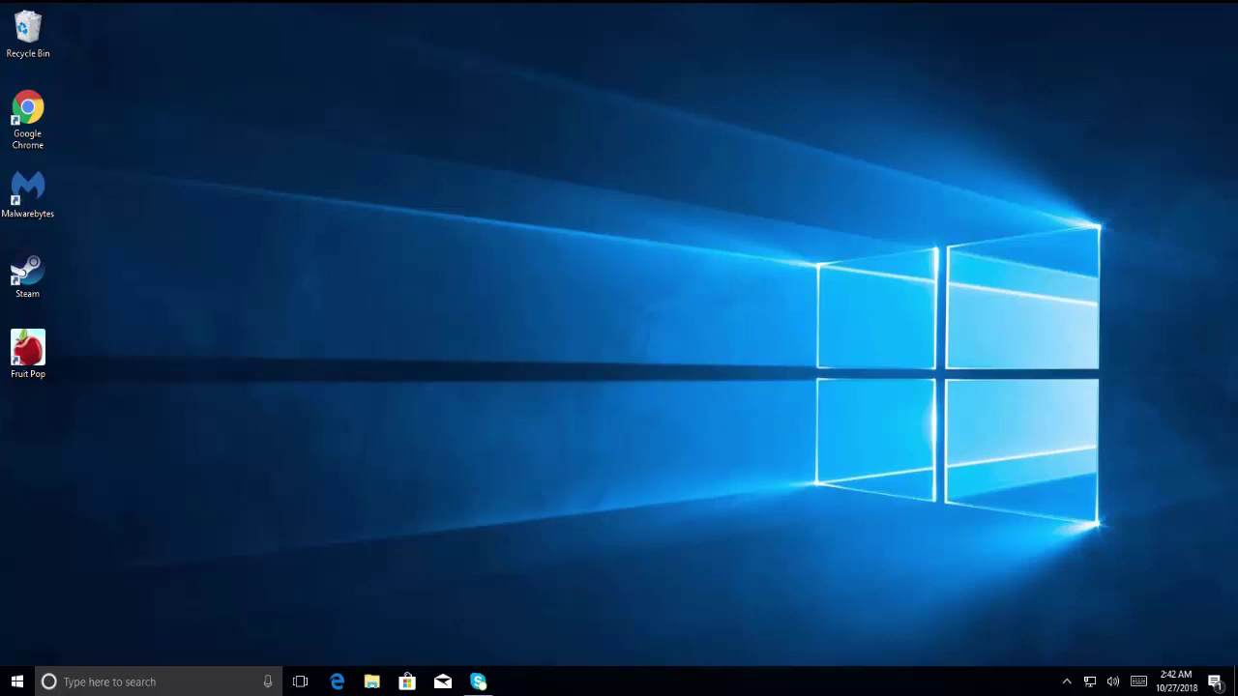
{"action": "left_click", "coordinate": [42, 112]}
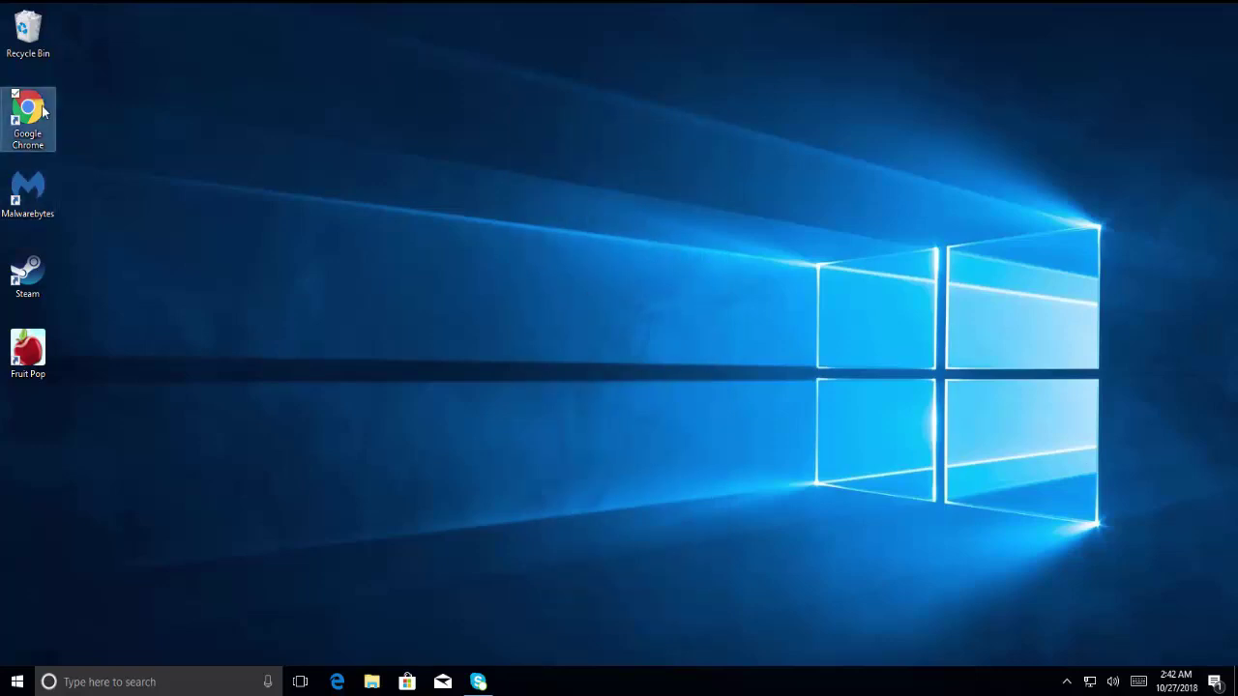
{"action": "double_click", "coordinate": [42, 113]}
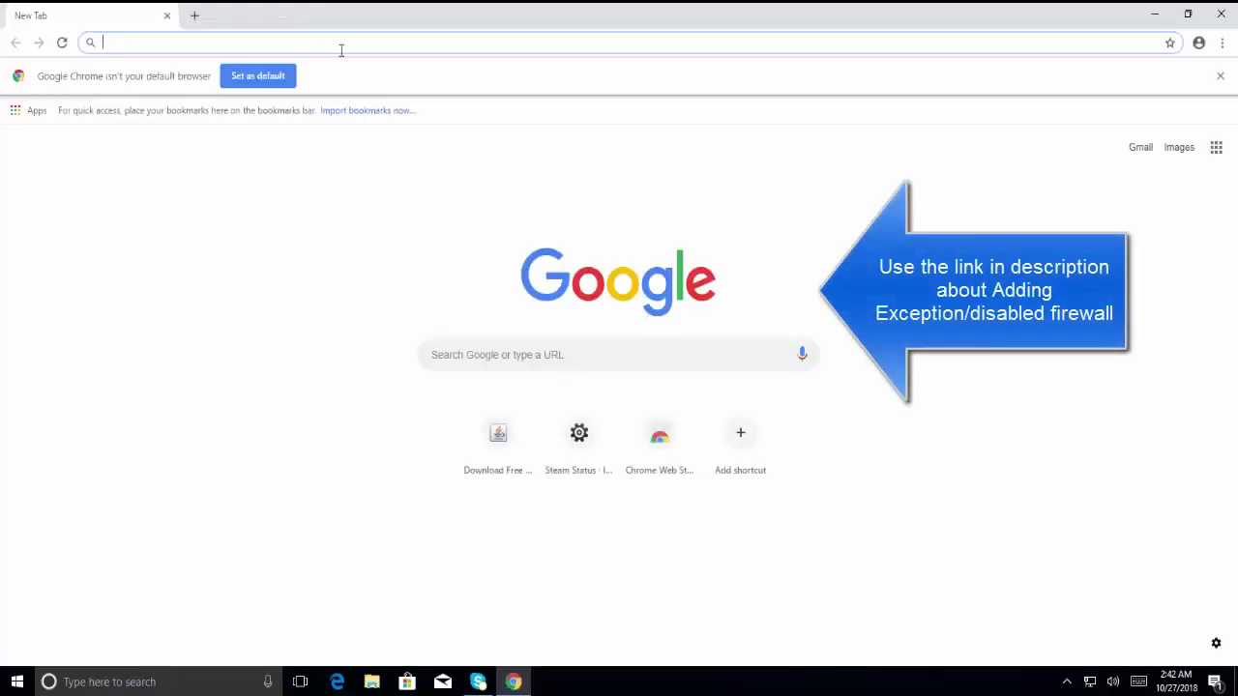
{"action": "type", "text": "https://appuals.com/how-to-disable-windows-firewall/"}
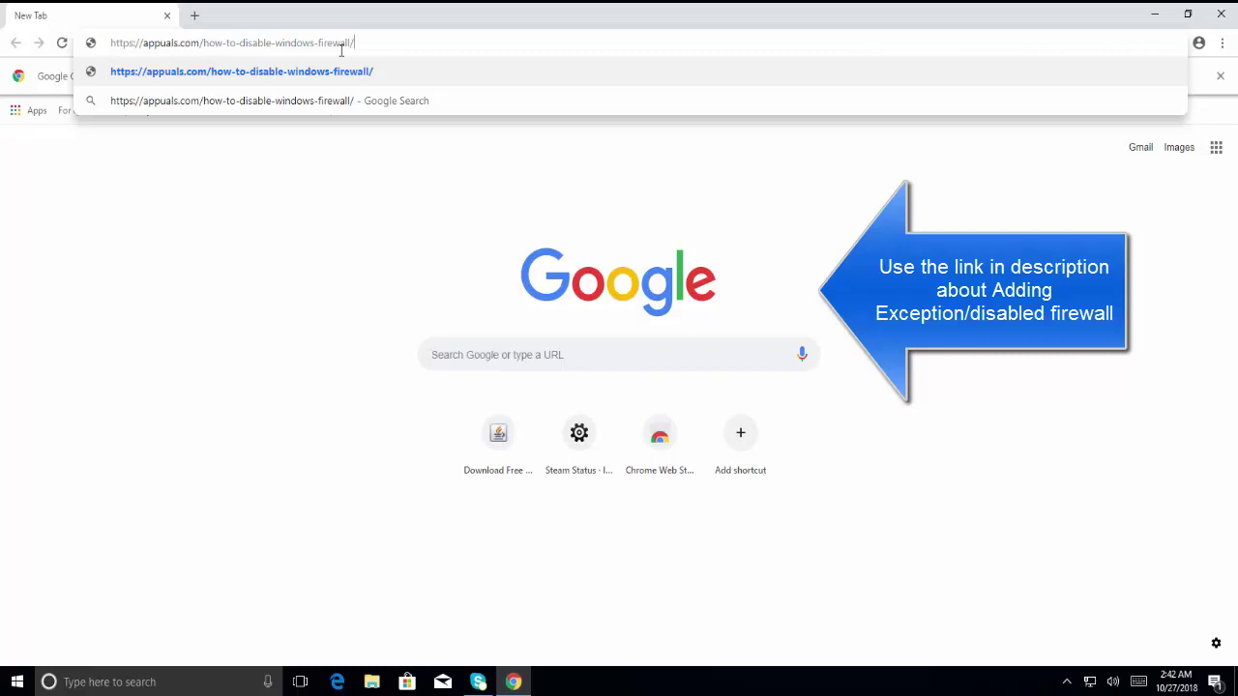
{"action": "key", "text": "Return"}
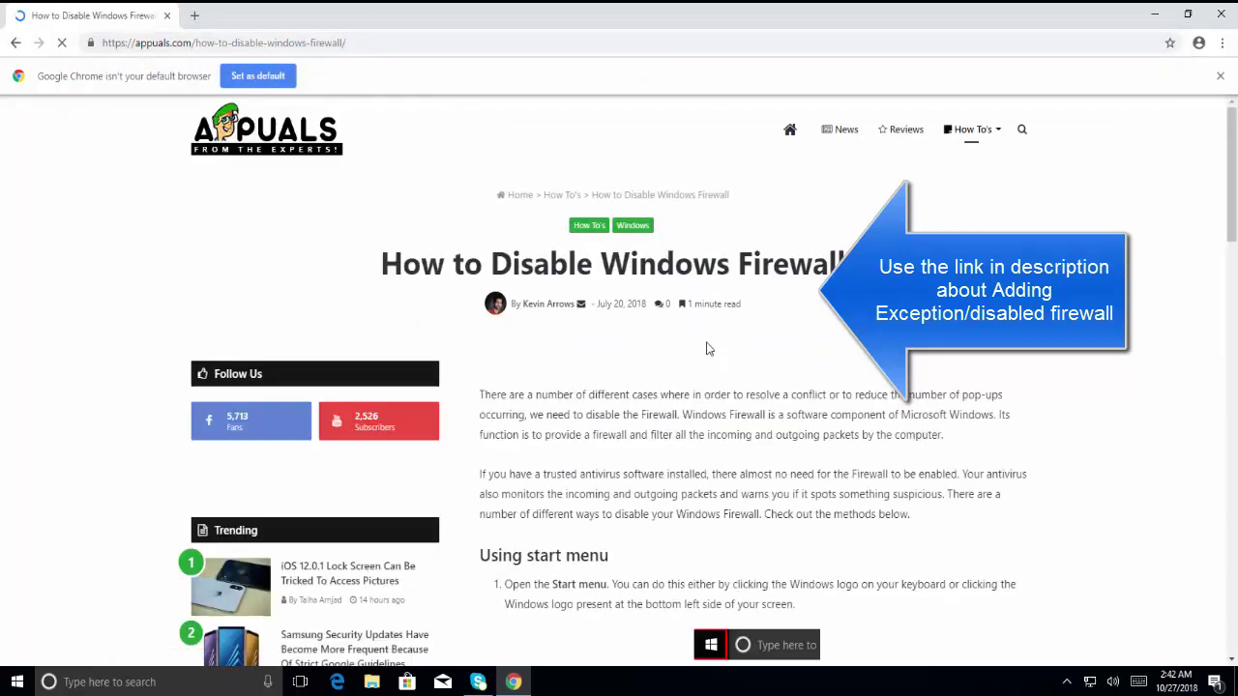
{"action": "scroll", "coordinate": [707, 347], "scroll_direction": "down", "scroll_amount": 5}
{"action": "scroll", "coordinate": [707, 346], "scroll_direction": "down", "scroll_amount": 6}
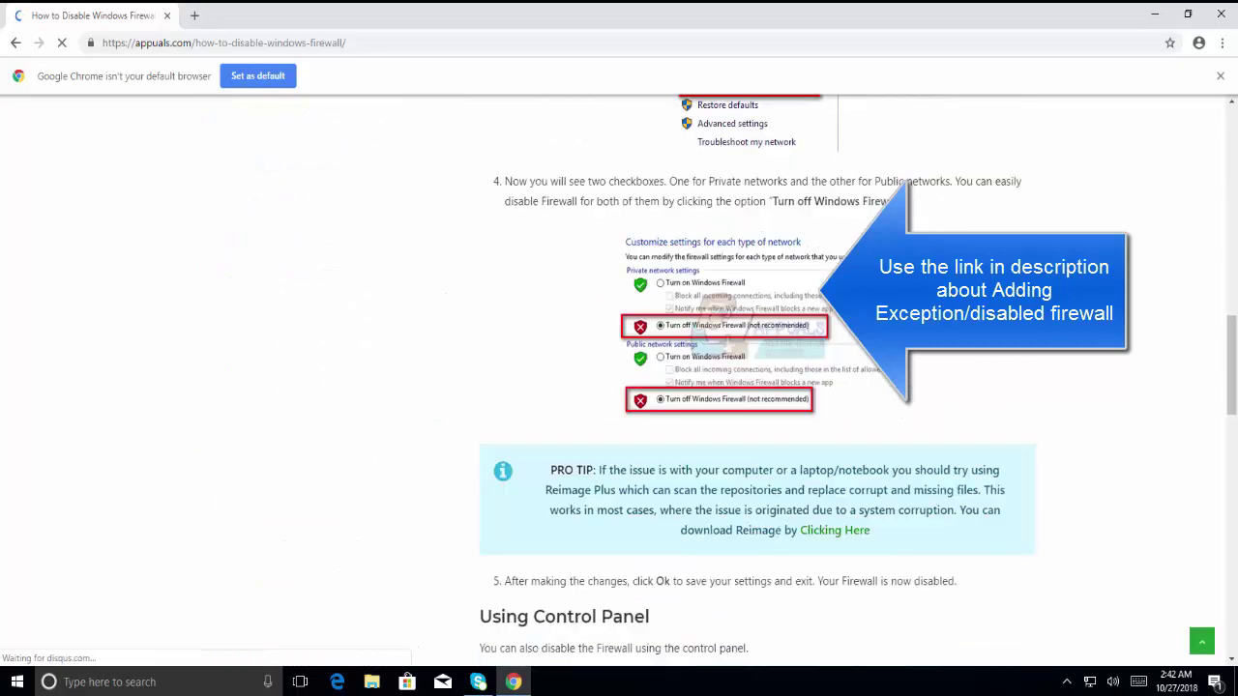
{"action": "scroll", "coordinate": [707, 346], "scroll_direction": "down", "scroll_amount": 3}
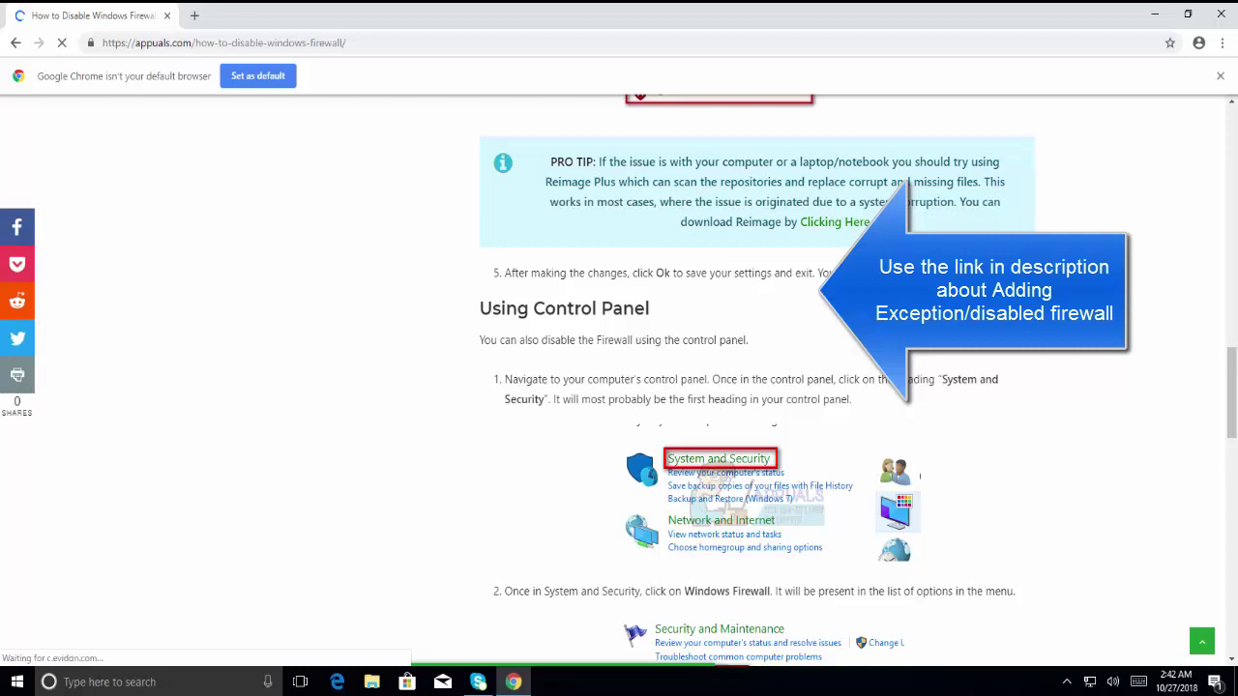
{"action": "left_click", "coordinate": [194, 17]}
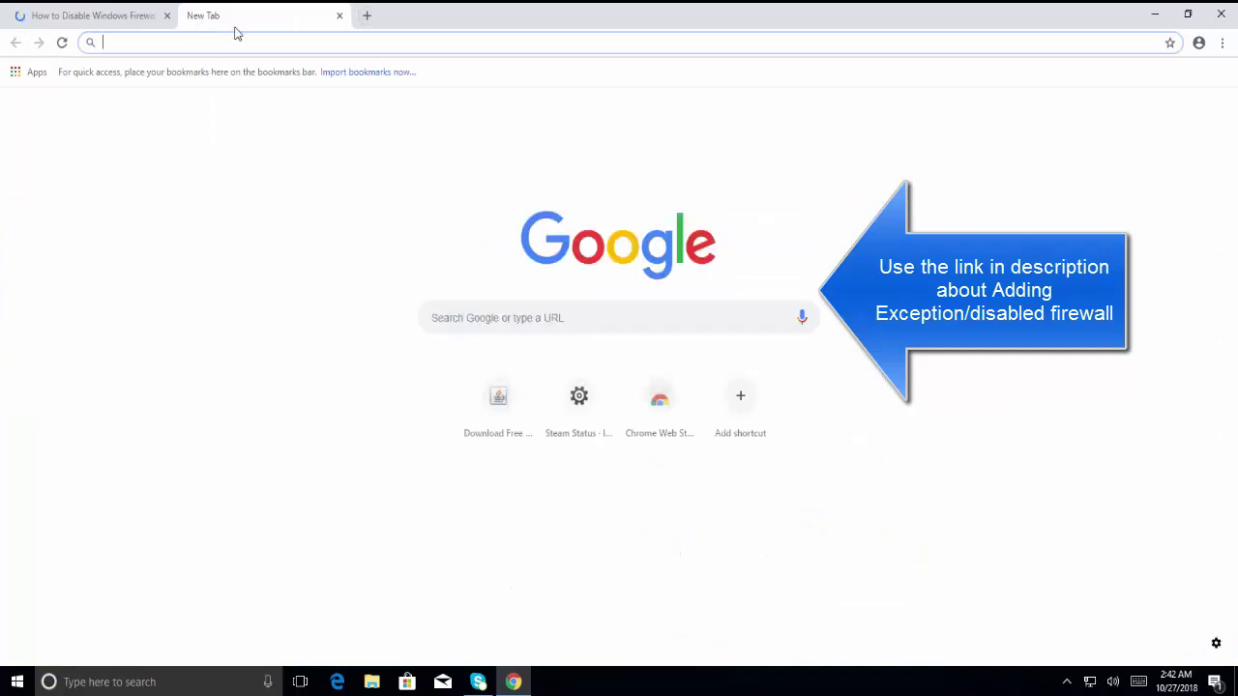
{"action": "type", "text": "https://appuals.com/how-to-add-steam-as-an-exception-to-your-antivirus-or-firewall-software/"}
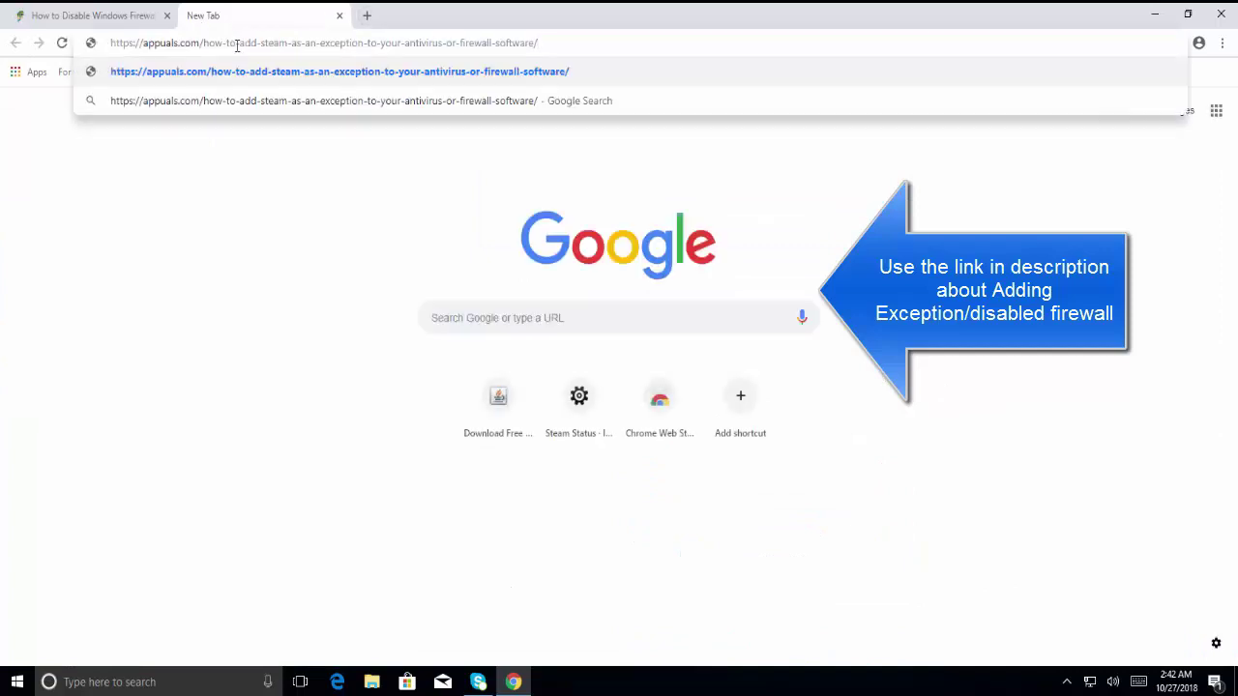
{"action": "key", "text": "Return"}
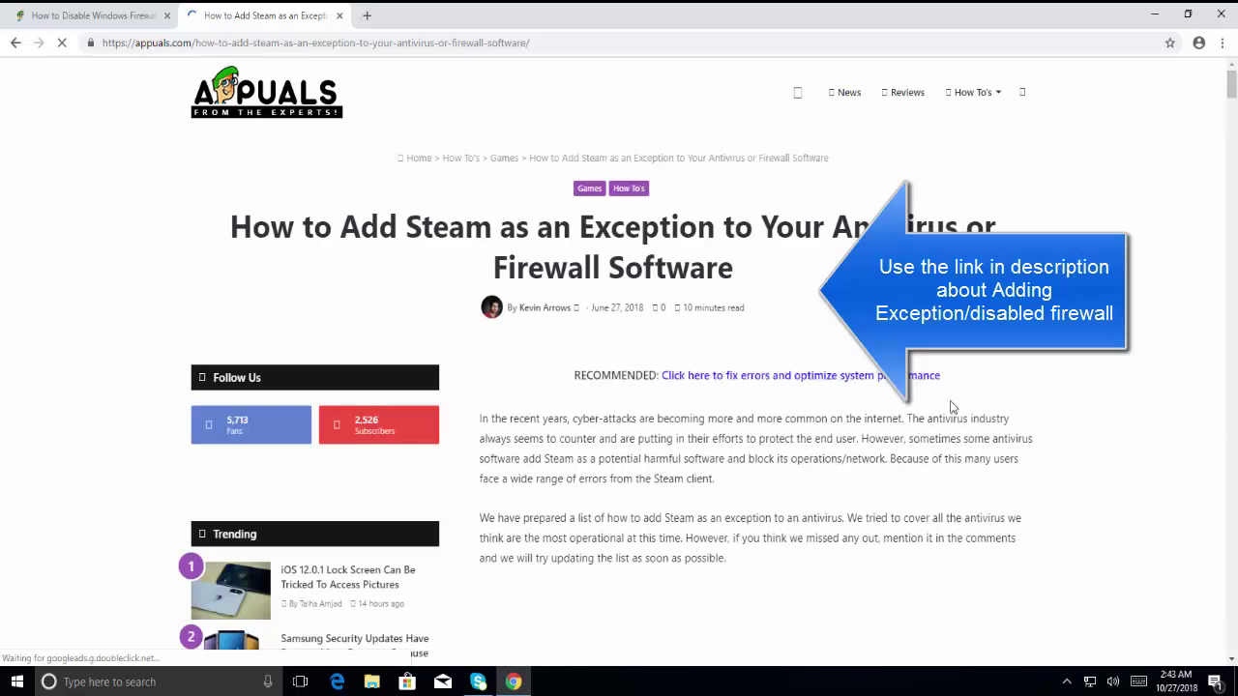
Skim the Avira Antivirus instructions in the article on adding Steam as an exception, and close the browser.
{"action": "scroll", "coordinate": [968, 409], "scroll_direction": "down", "scroll_amount": 3}
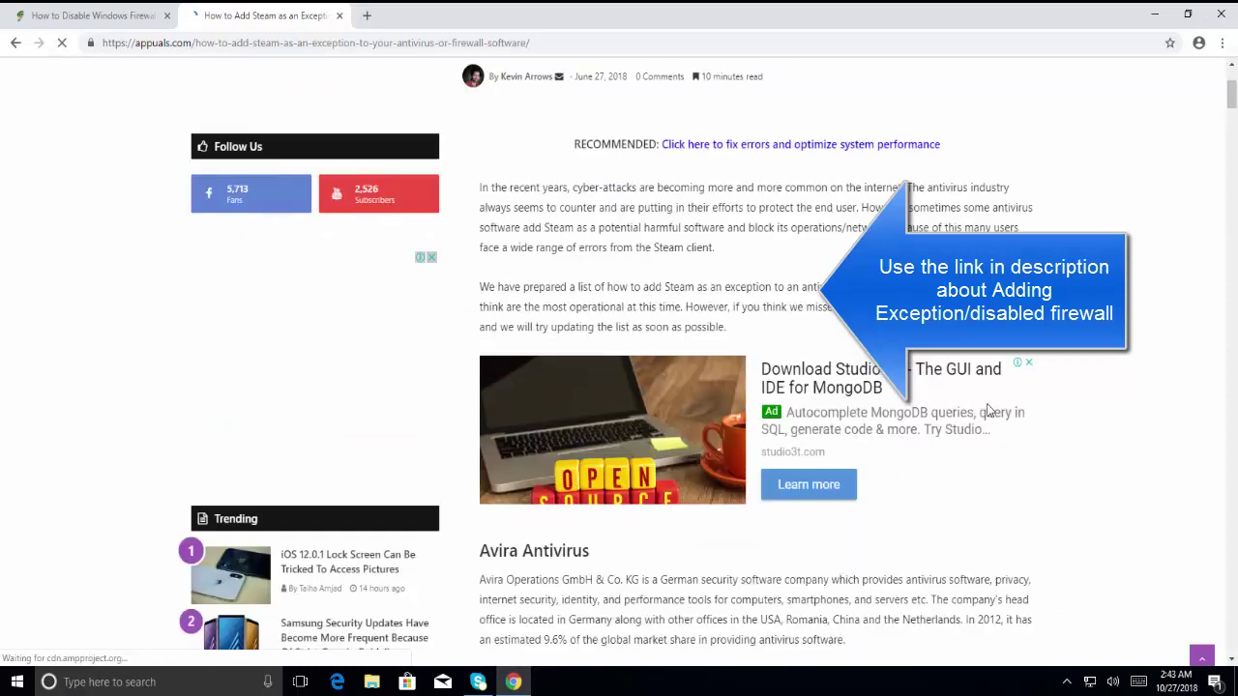
{"action": "scroll", "coordinate": [988, 412], "scroll_direction": "down", "scroll_amount": 4}
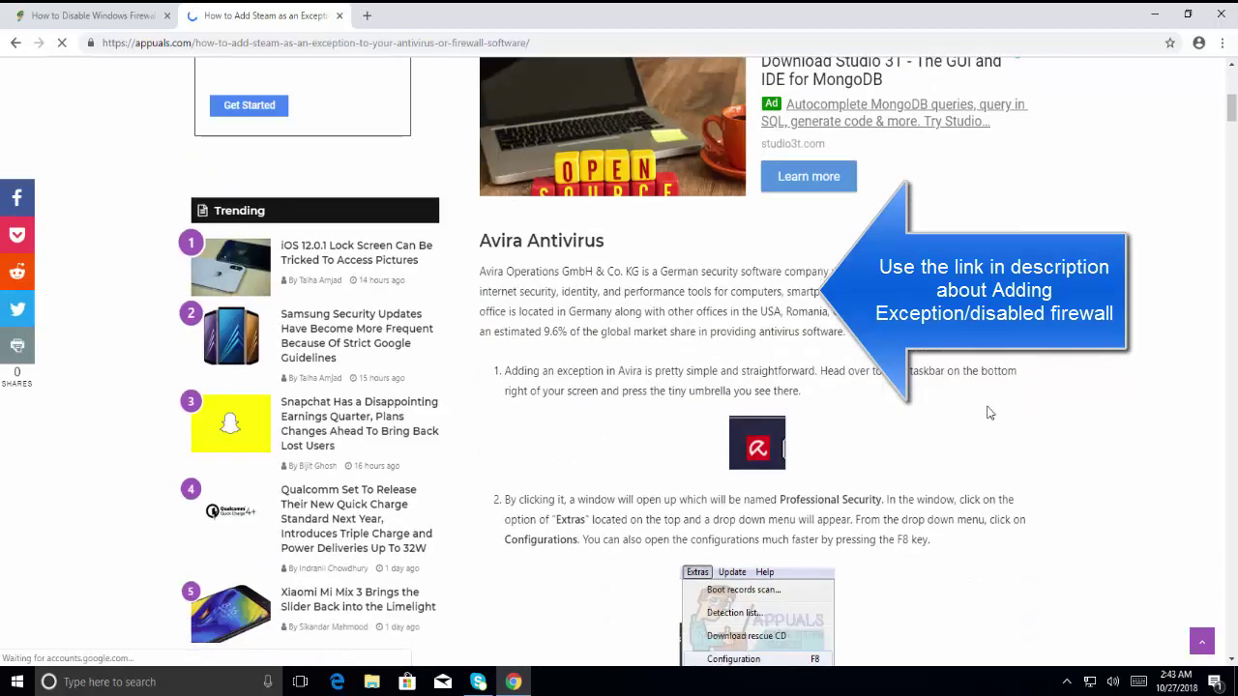
{"action": "scroll", "coordinate": [986, 412], "scroll_direction": "down", "scroll_amount": 3}
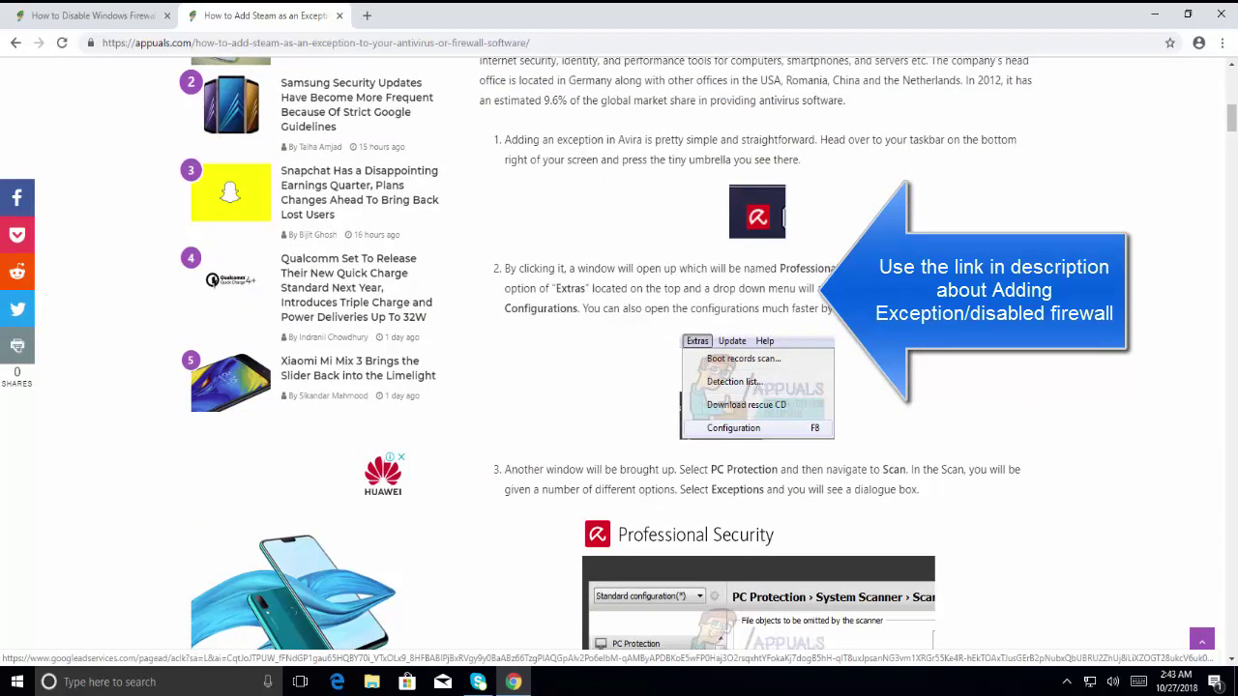
{"action": "left_click", "coordinate": [1217, 15]}
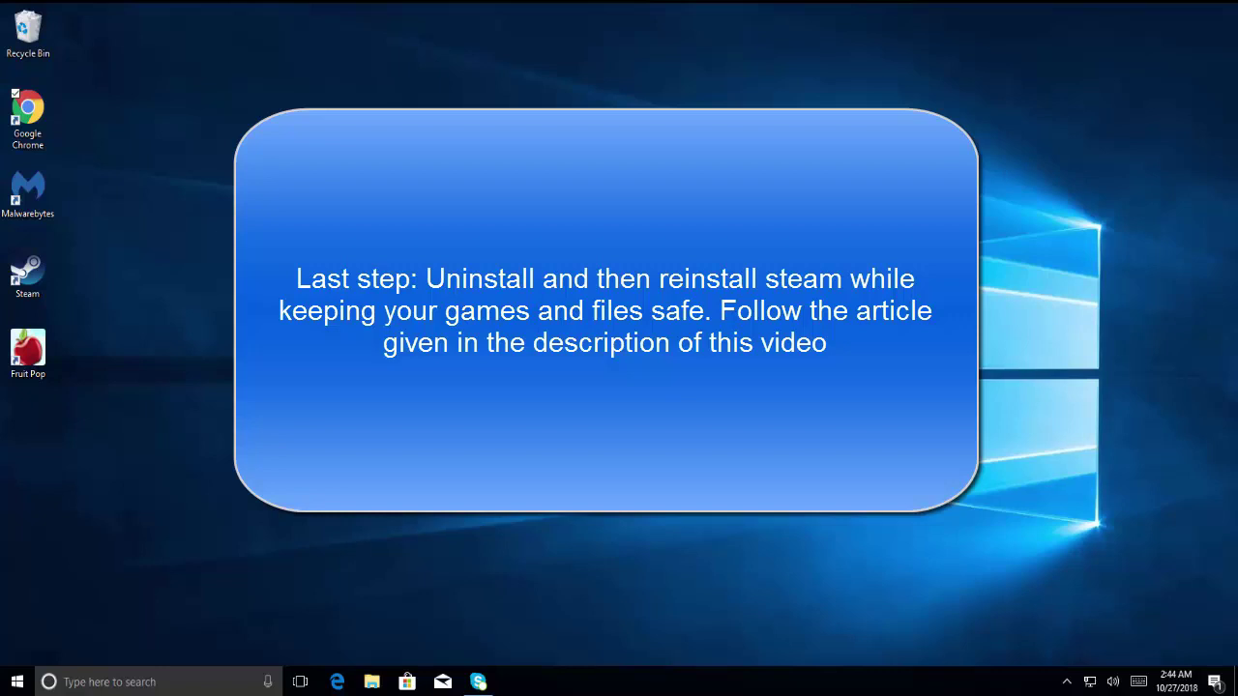
{"action": "double_click", "coordinate": [28, 116]}
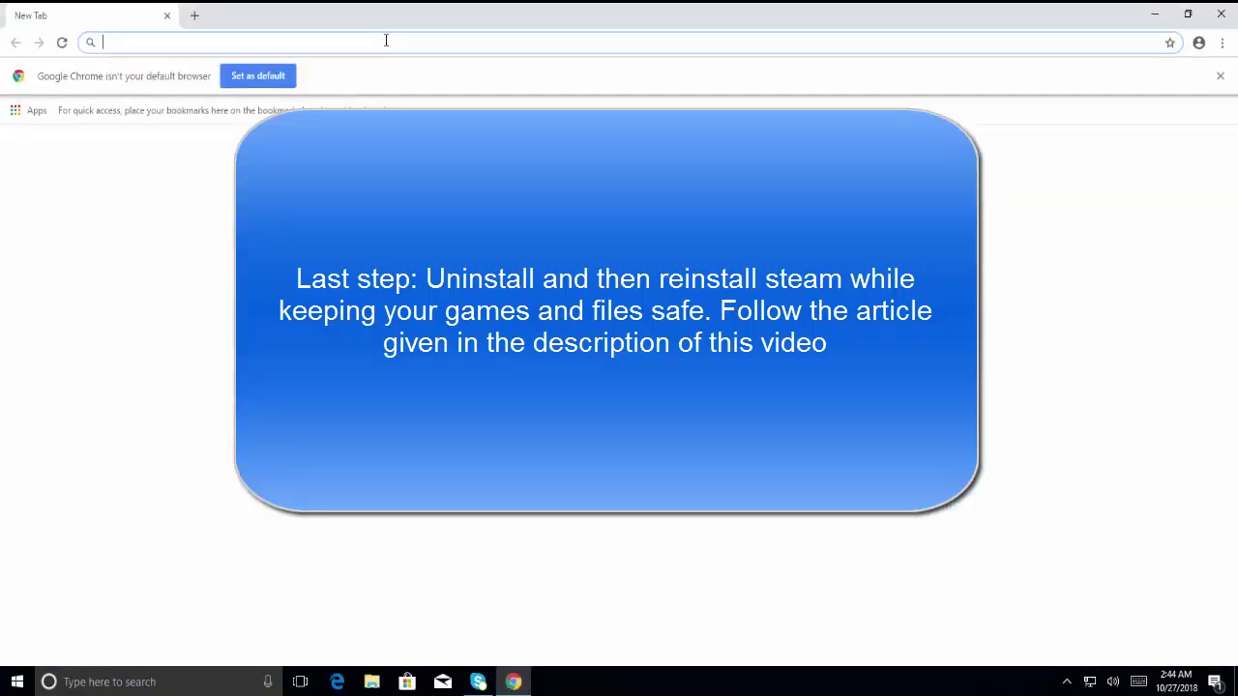
{"action": "type", "text": "https://appuals.com/how-to-repair-steam/"}
{"action": "key", "text": "Return"}
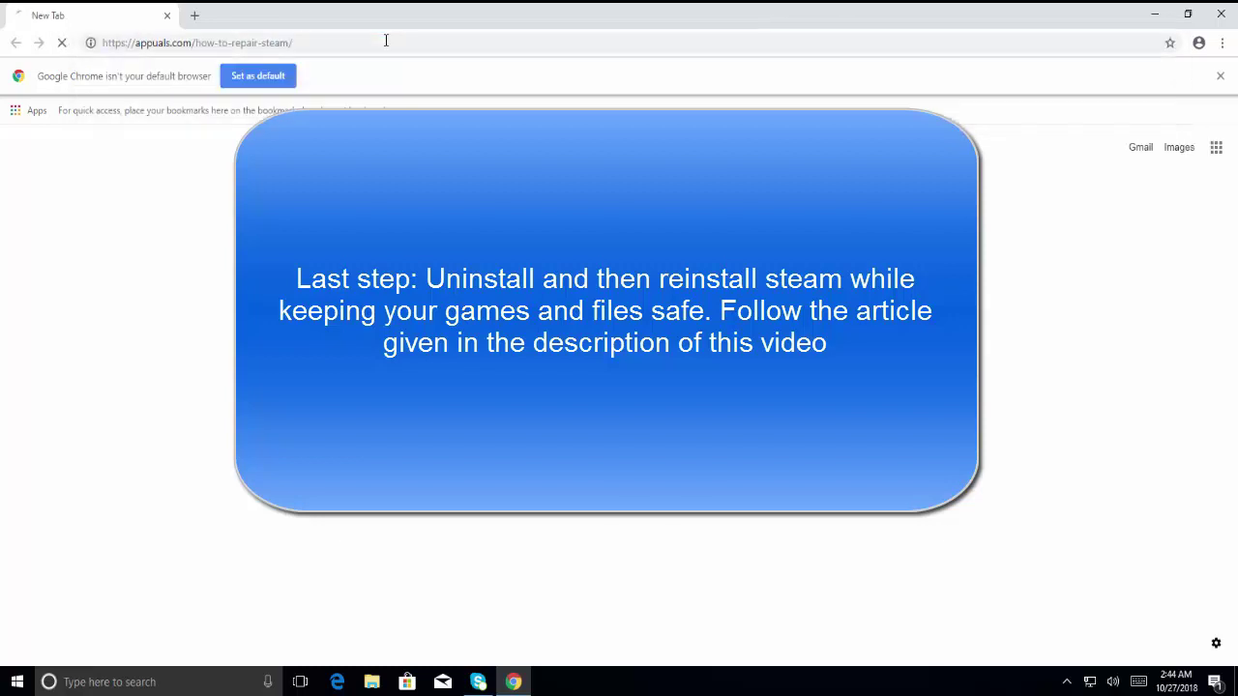